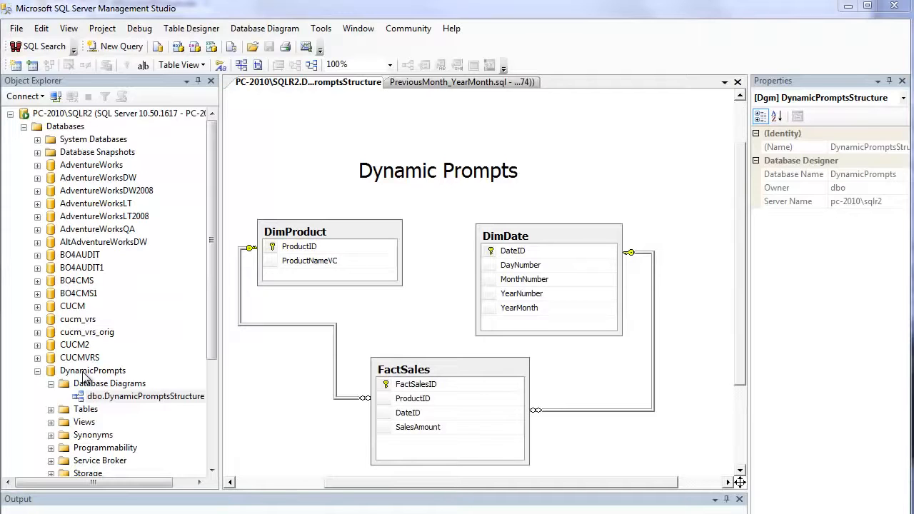
Examine the PreviousMonth_YearMonth.sql query that builds the previous month's year-month value, and execute it.
left_click(481, 82)
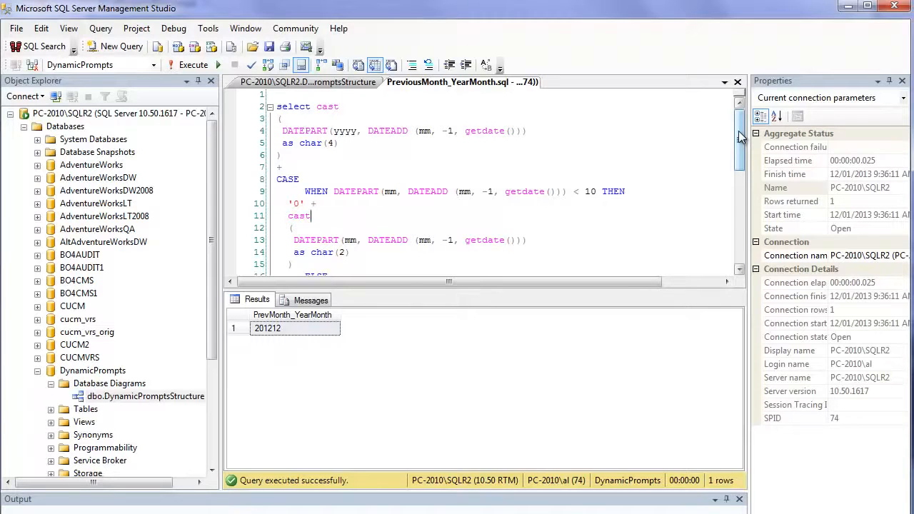
mouse_move(740, 137)
left_mouse_down()
mouse_move(746, 201)
mouse_move(755, 135)
left_mouse_up()
left_click(552, 139)
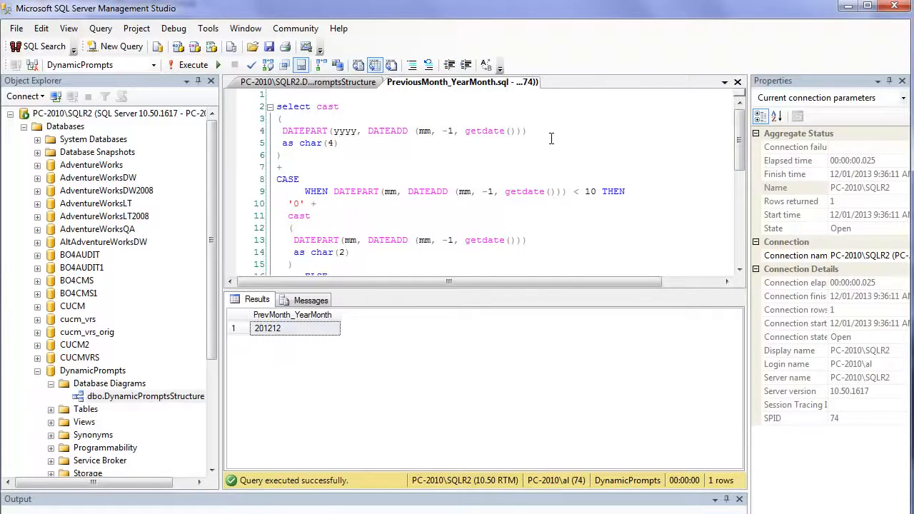
left_click(175, 64)
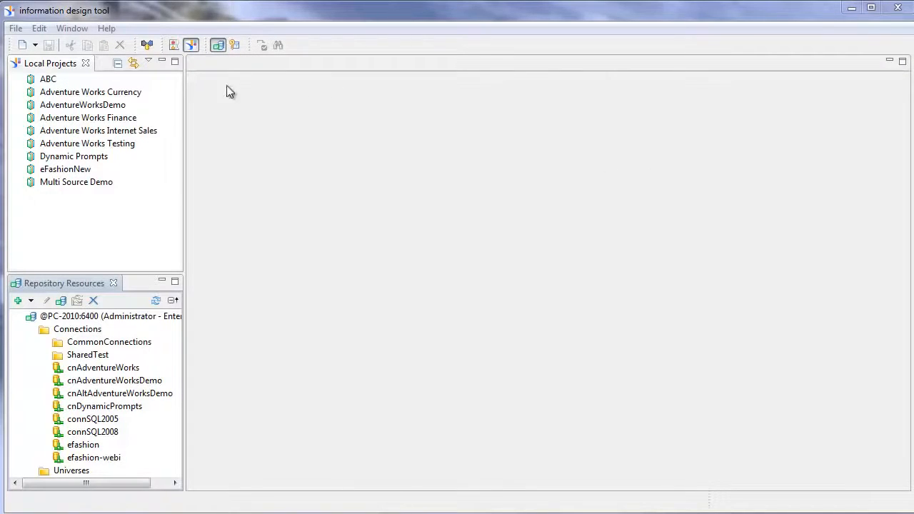
Switch to Information Design Tool and create a local project named DynamicPromptDemo.
left_click(36, 46)
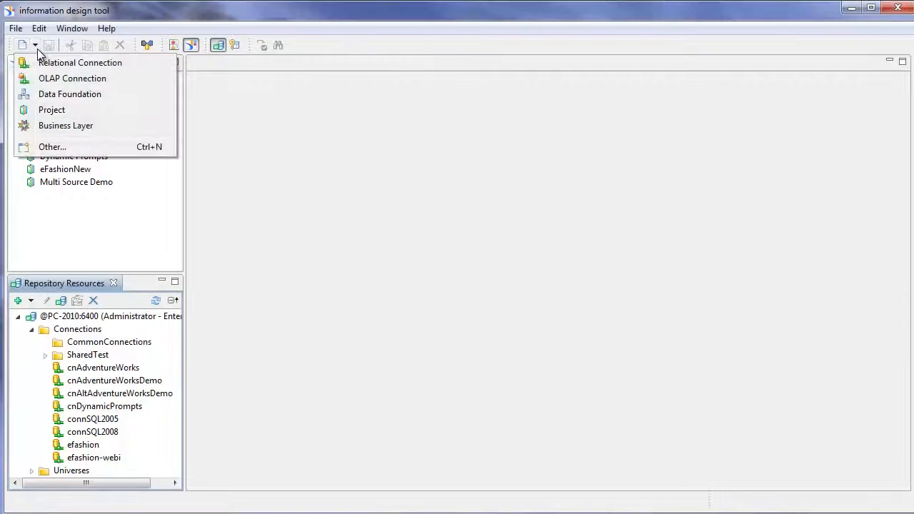
left_click(48, 109)
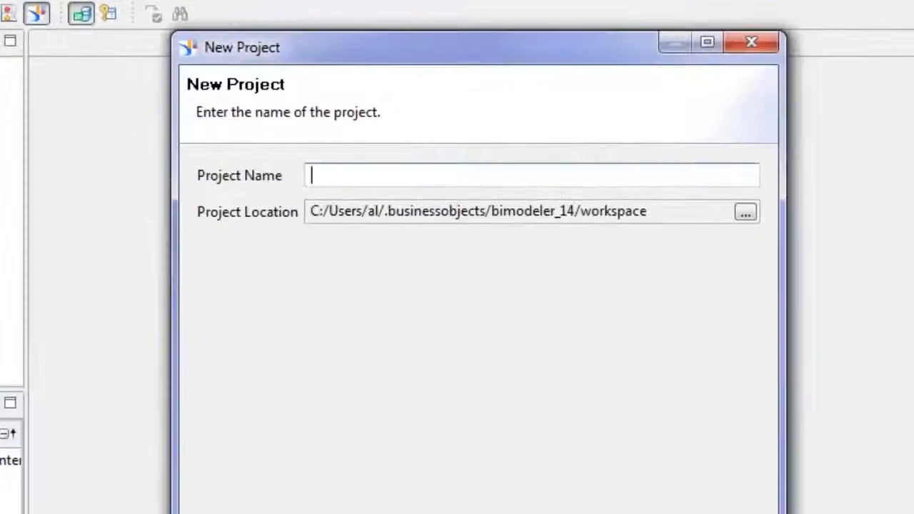
type("DynamicPromptDemo")
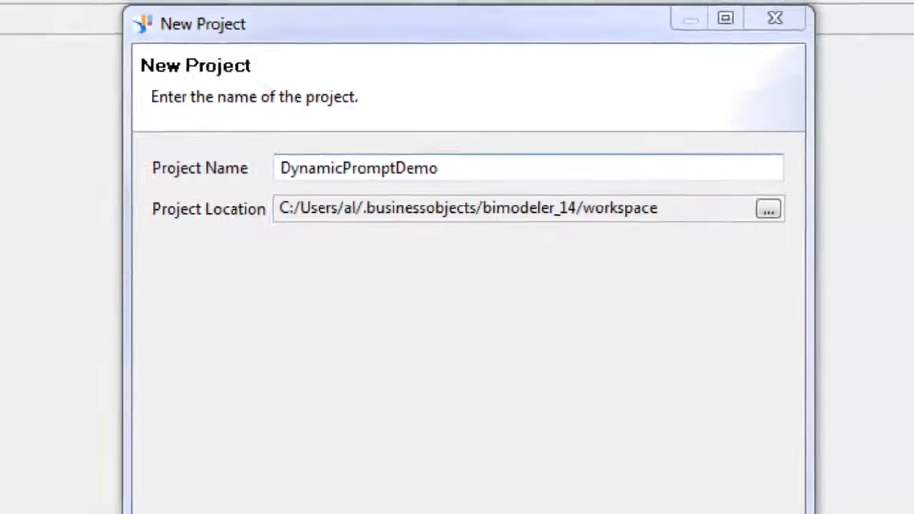
left_click(536, 465)
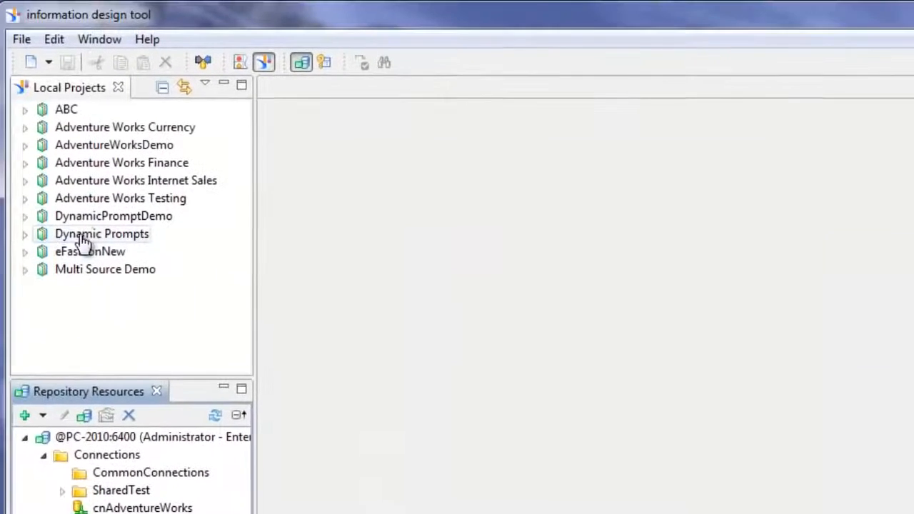
Create a relational connection shortcut for the repository connection cnDynamicPrompts in the DynamicPromptDemo project.
left_click(3, 184)
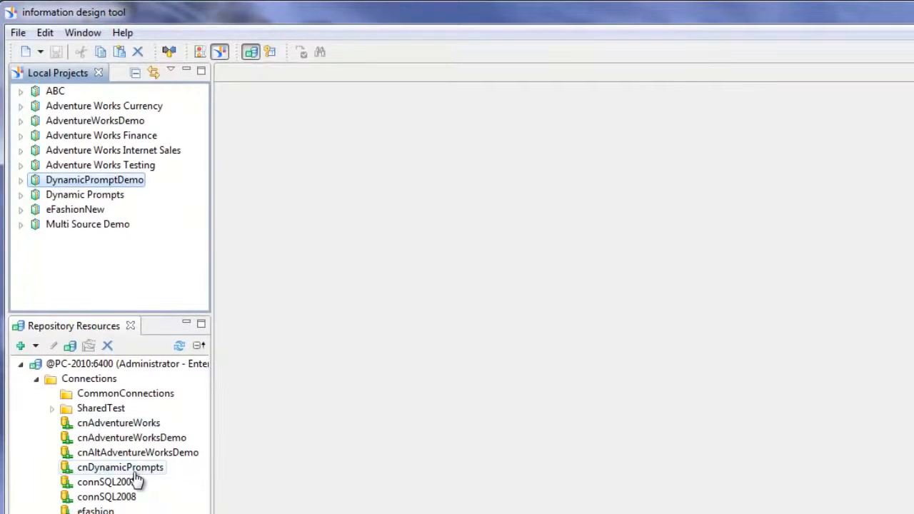
left_click(130, 474)
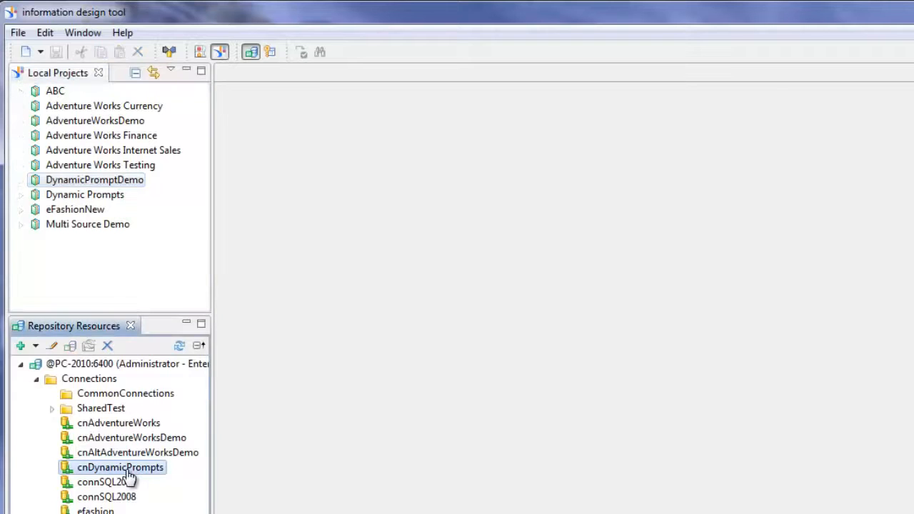
right_click(130, 475)
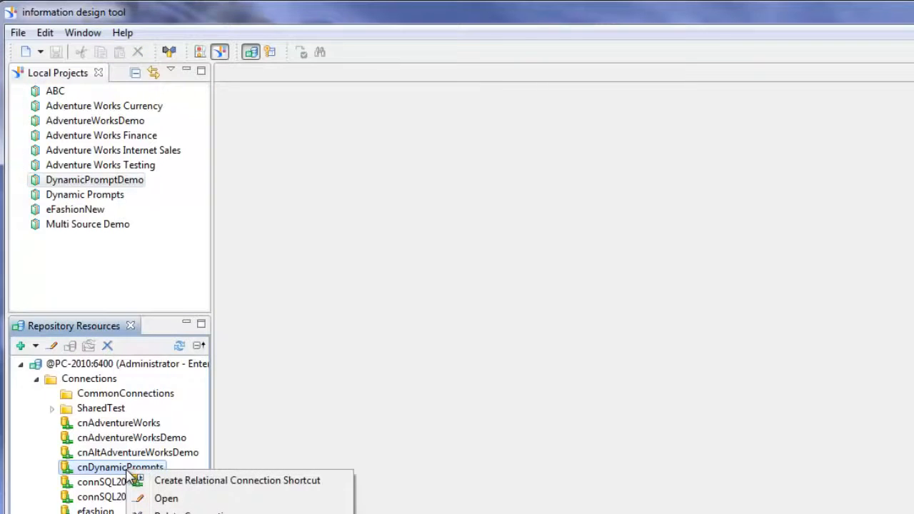
left_click(172, 483)
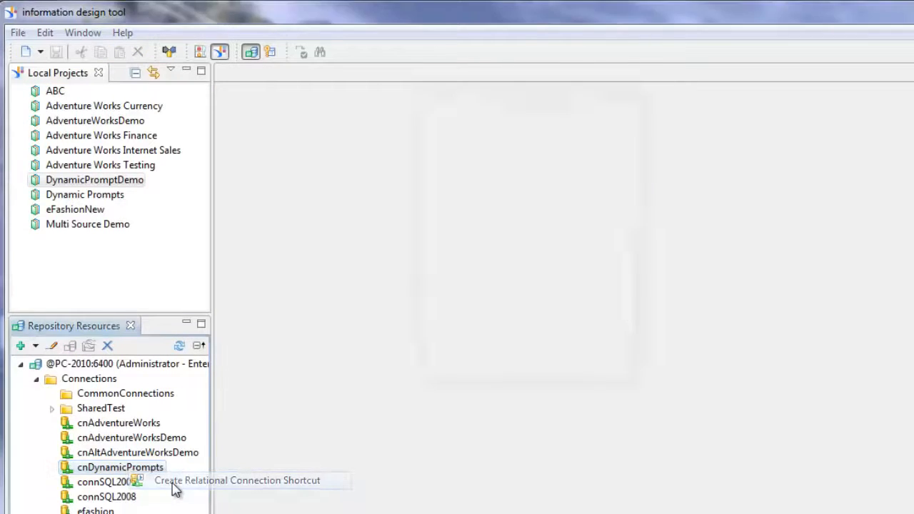
left_click(511, 218)
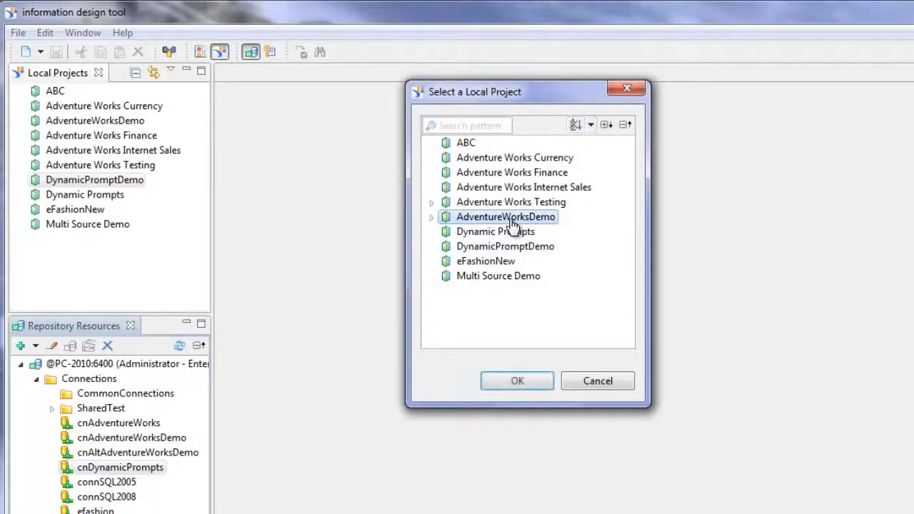
left_click(509, 248)
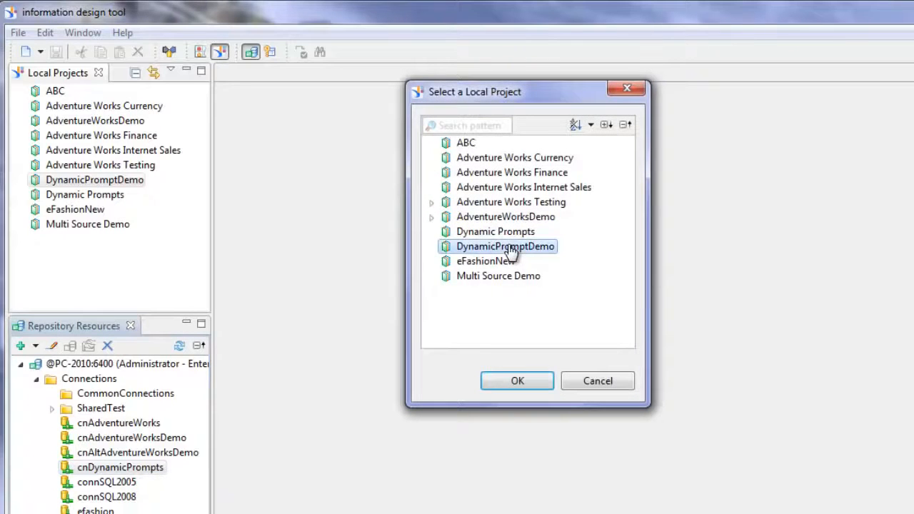
left_click(519, 386)
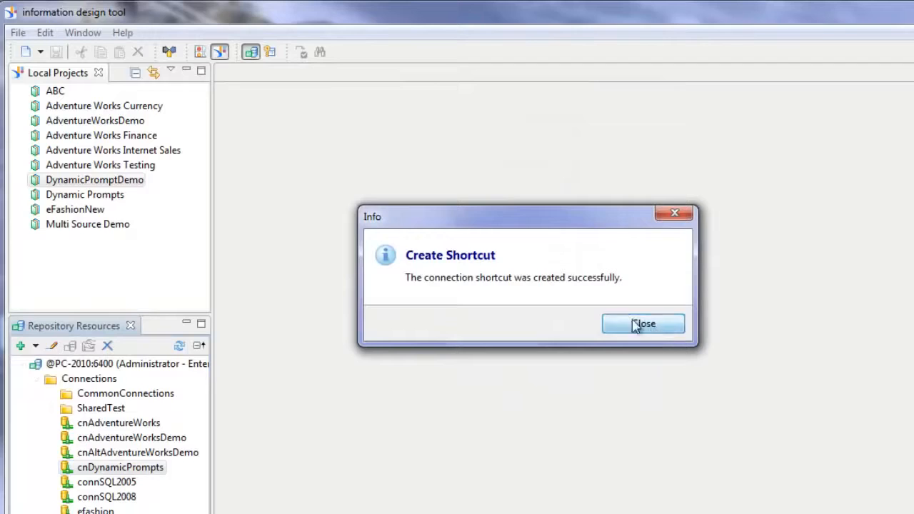
left_click(643, 324)
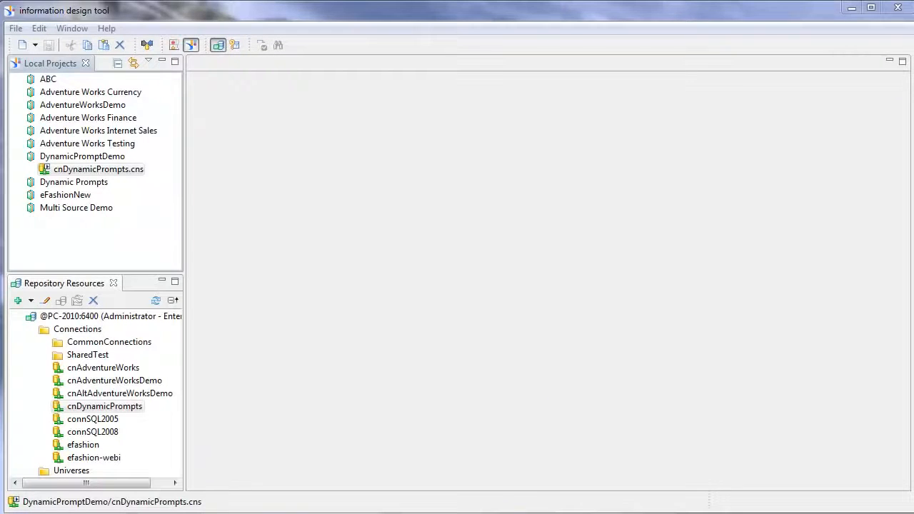
Start a new data foundation in the DynamicPromptDemo project and name it dfDynamicPromptDemo.
left_click(75, 157)
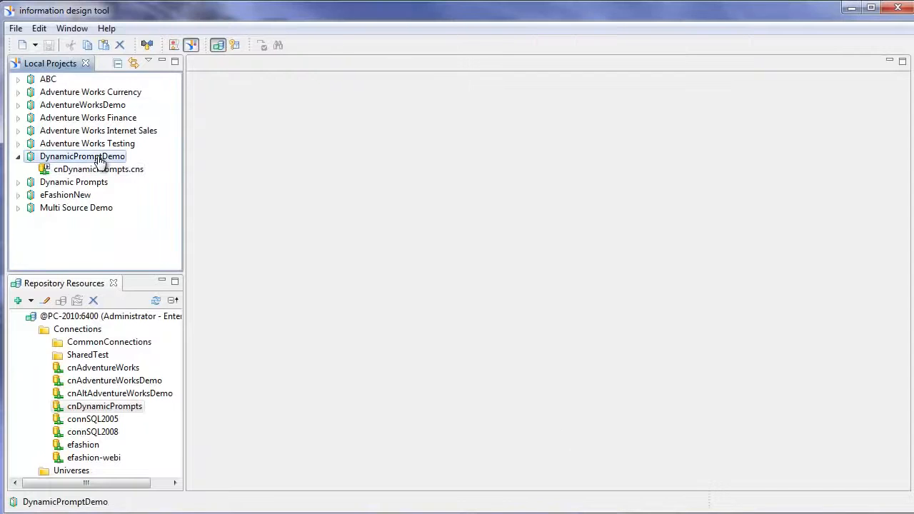
right_click(98, 158)
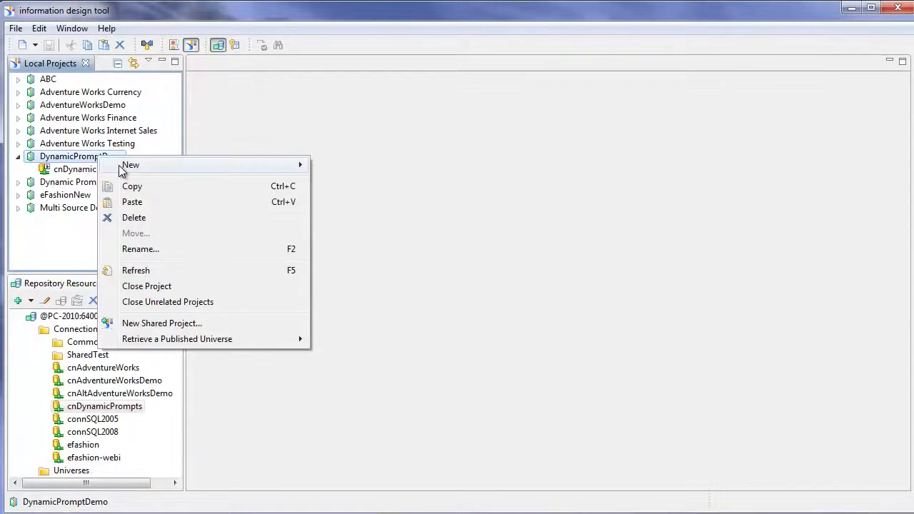
mouse_move(157, 166)
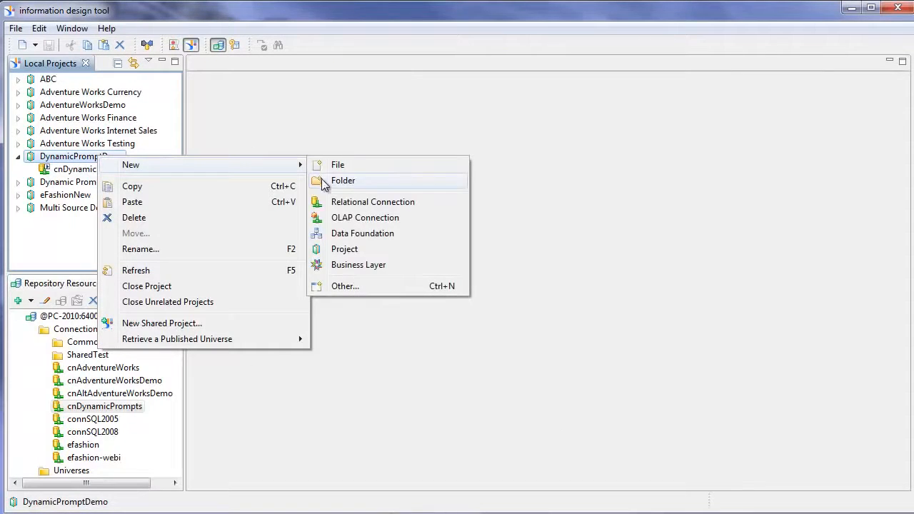
left_click(362, 233)
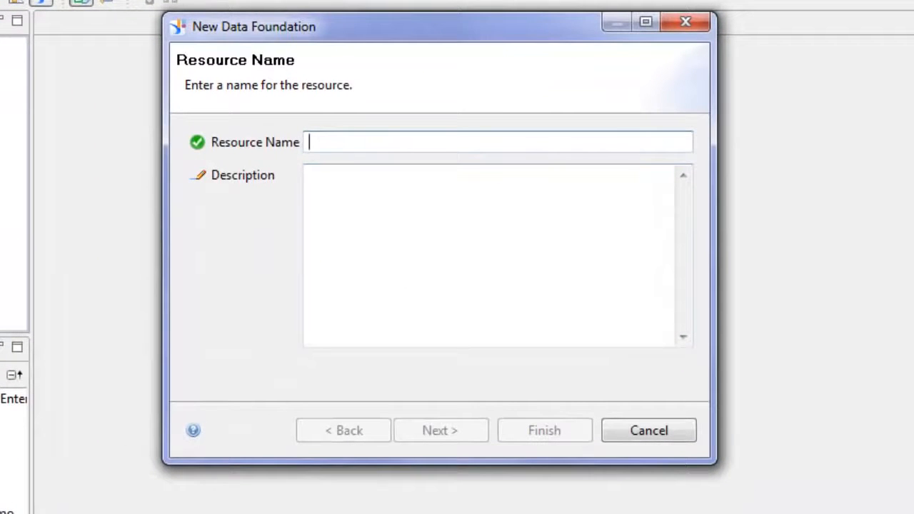
type("dfDynamicPromptDemo")
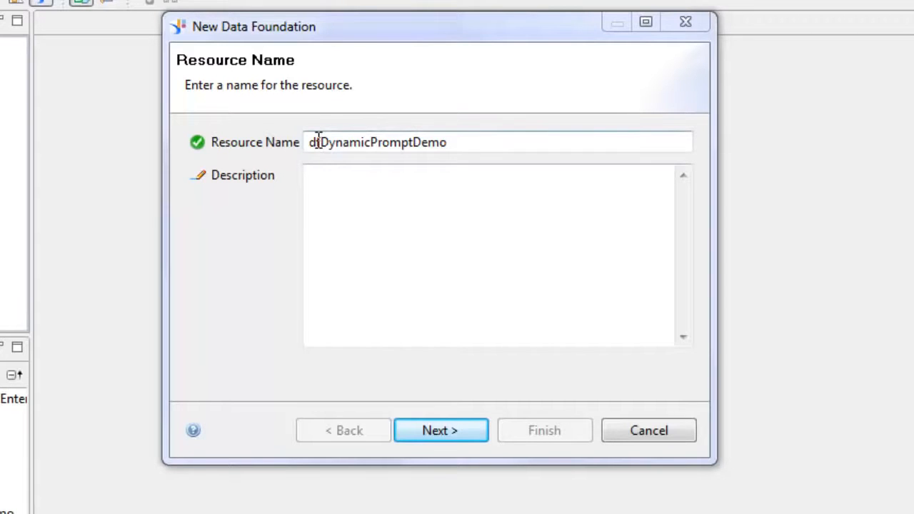
left_click_drag(321, 141, 308, 142)
left_click(463, 144)
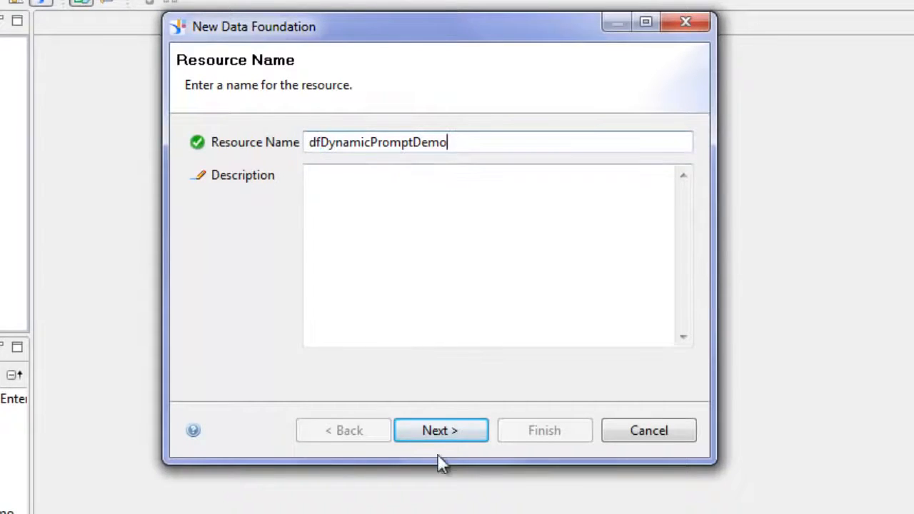
left_click(440, 432)
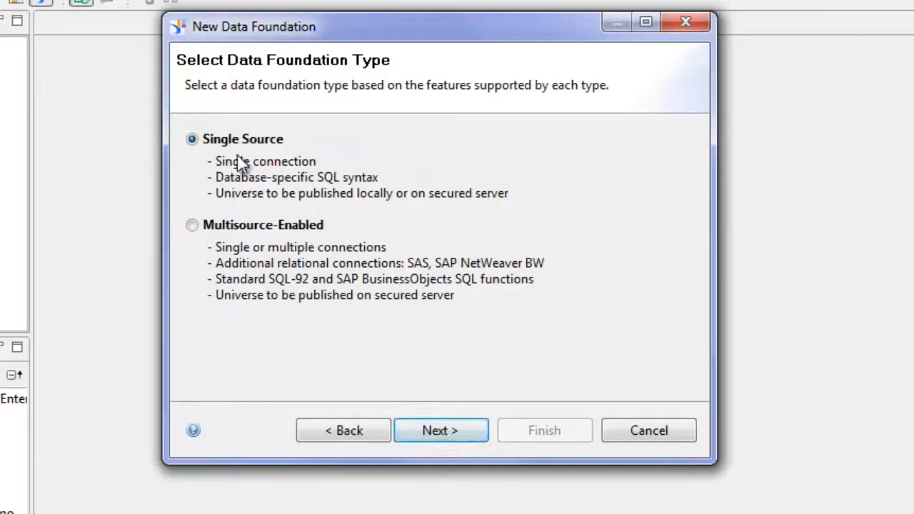
Keep the Single Source type, choose the cnDynamicPrompts.cns connection and finish creating the data foundation.
left_click(431, 431)
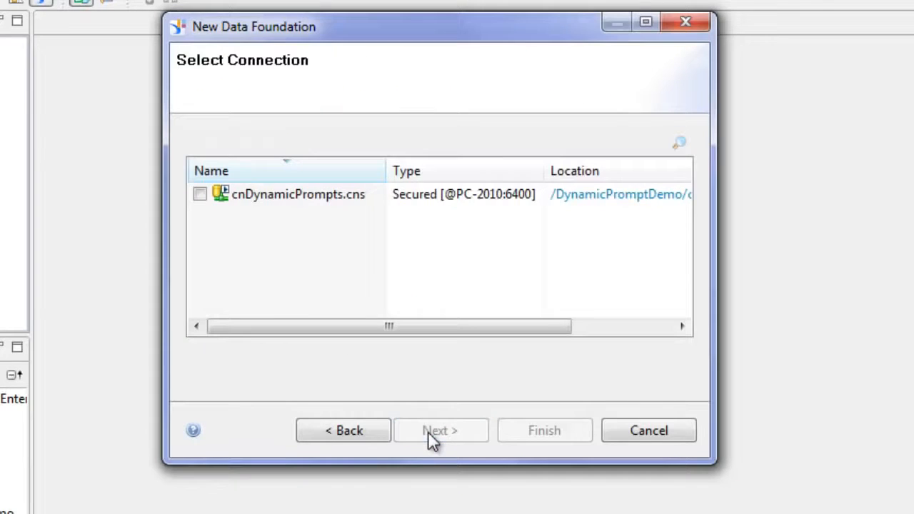
left_click(200, 195)
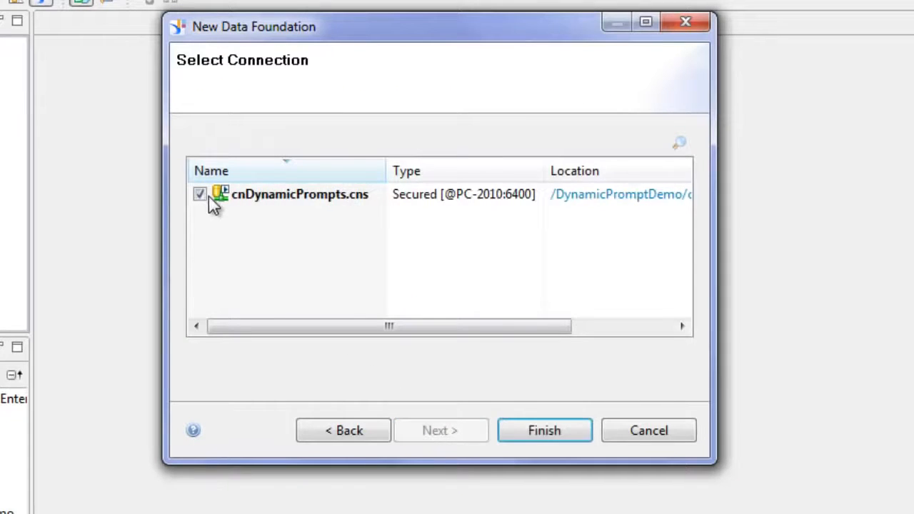
left_click(535, 433)
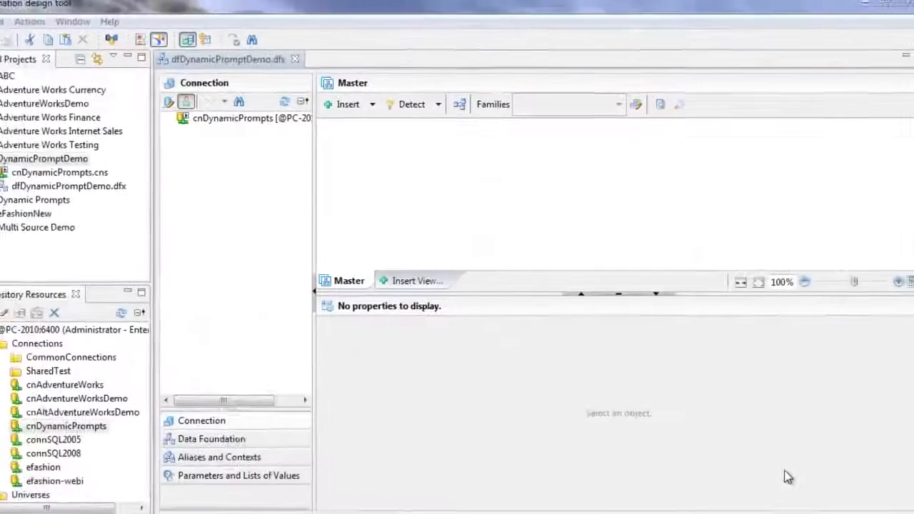
Insert the DimDate, DimProduct and FactSales tables from the dbo schema of the DynamicPrompts database into the data foundation.
right_click(444, 163)
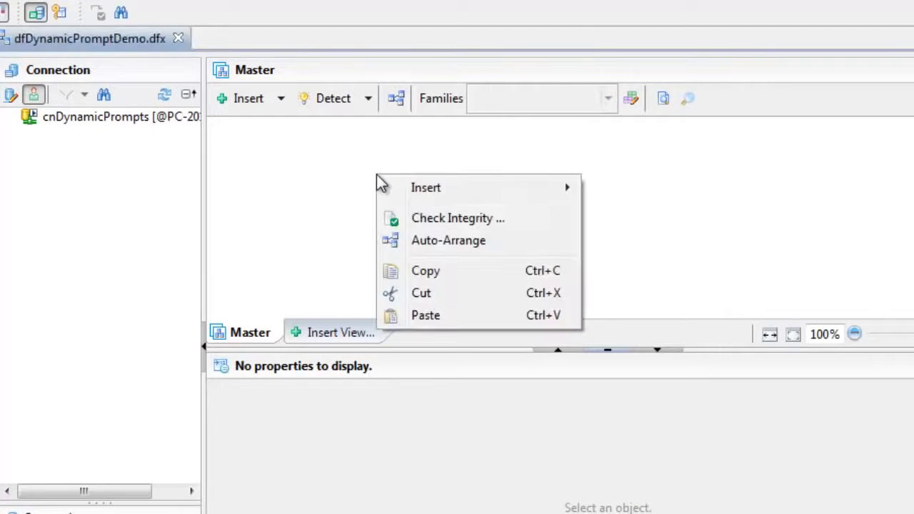
mouse_move(409, 193)
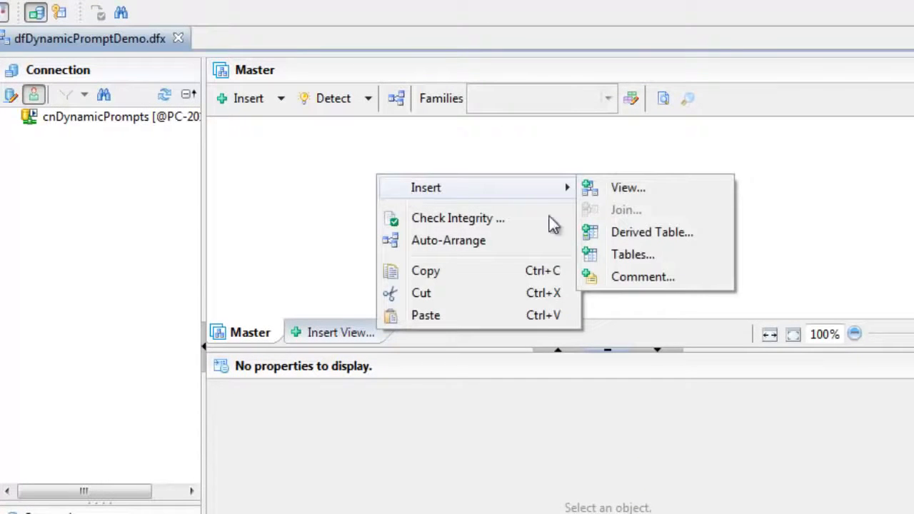
left_click(634, 260)
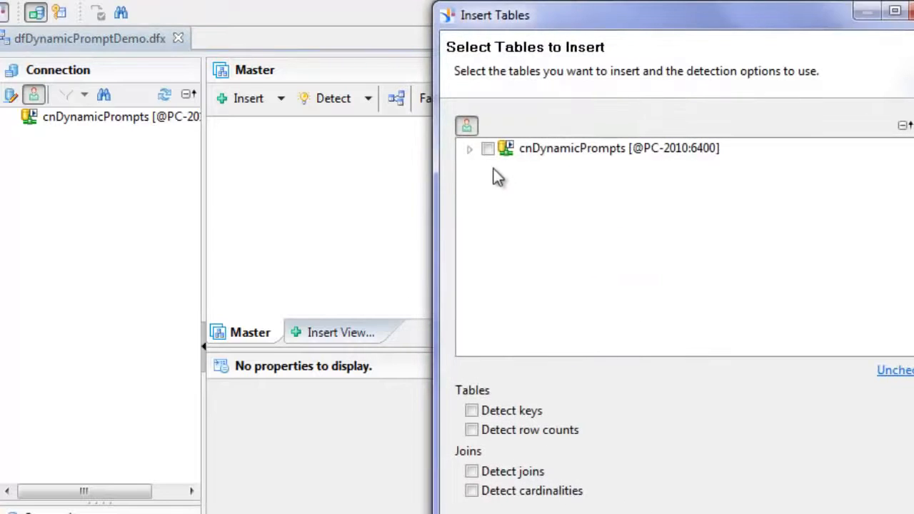
left_click(470, 150)
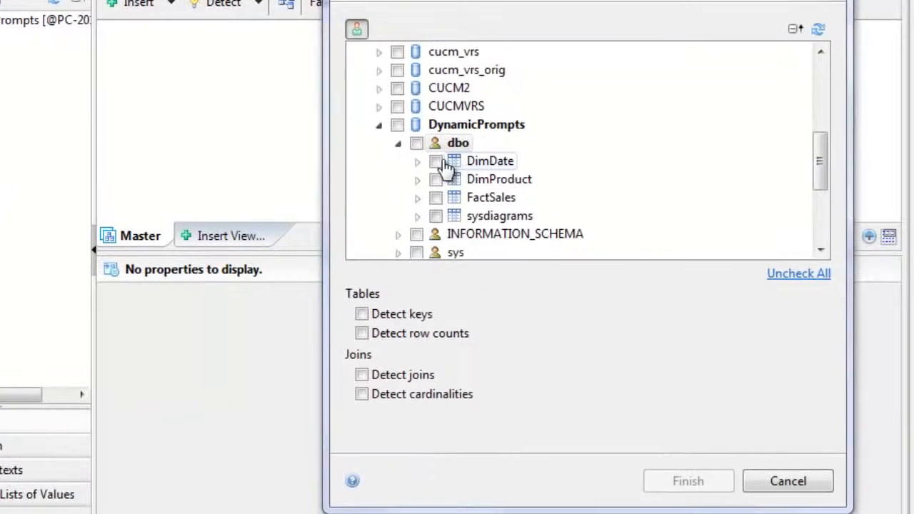
left_click(498, 217)
left_click(436, 180)
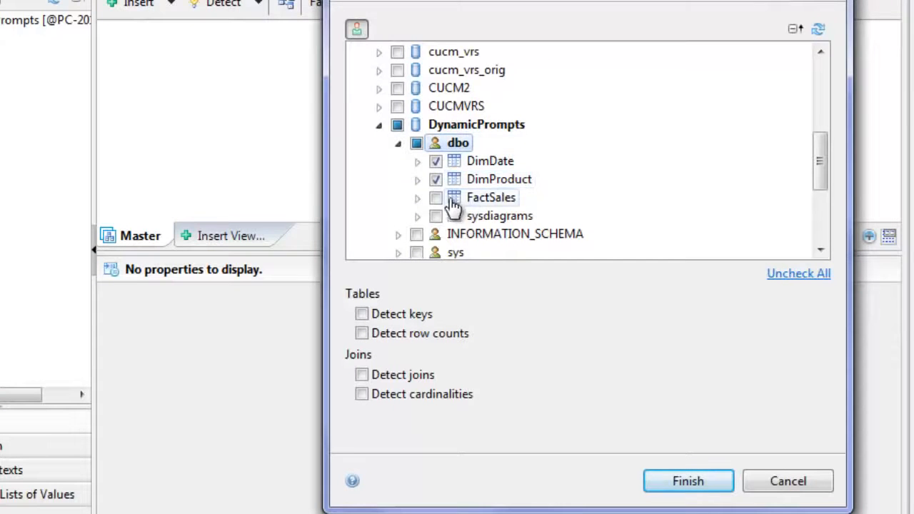
left_click(435, 198)
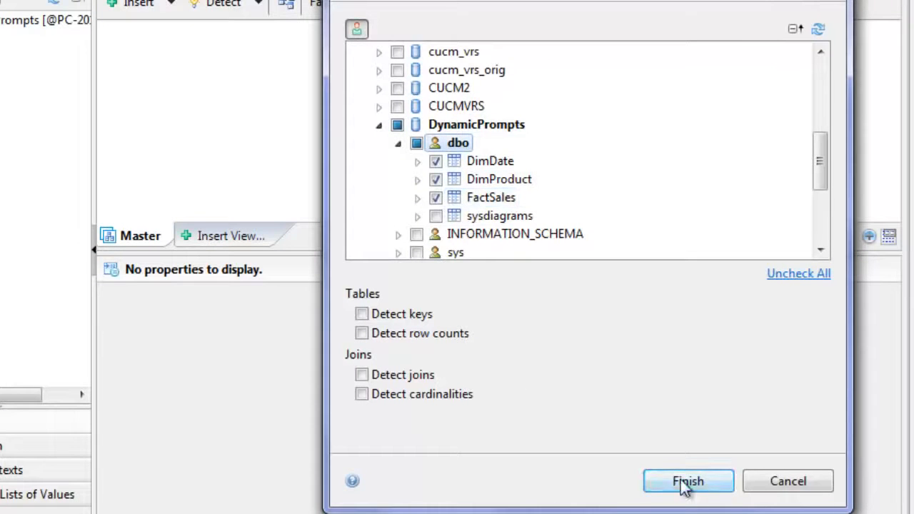
left_click(683, 483)
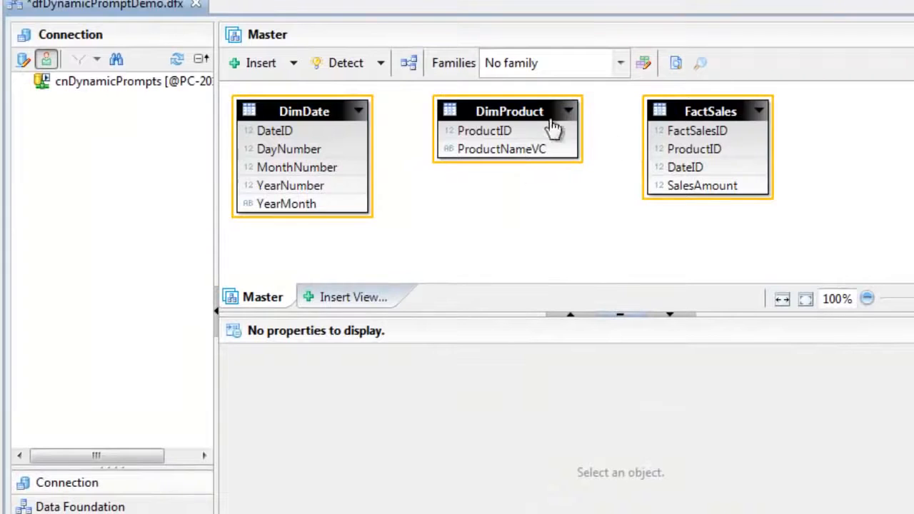
Rearrange the tables so FactSales sits lower between DimDate on its left and DimProduct on its right.
left_click_drag(490, 108, 895, 132)
left_click_drag(709, 109, 522, 163)
left_click_drag(885, 136, 580, 105)
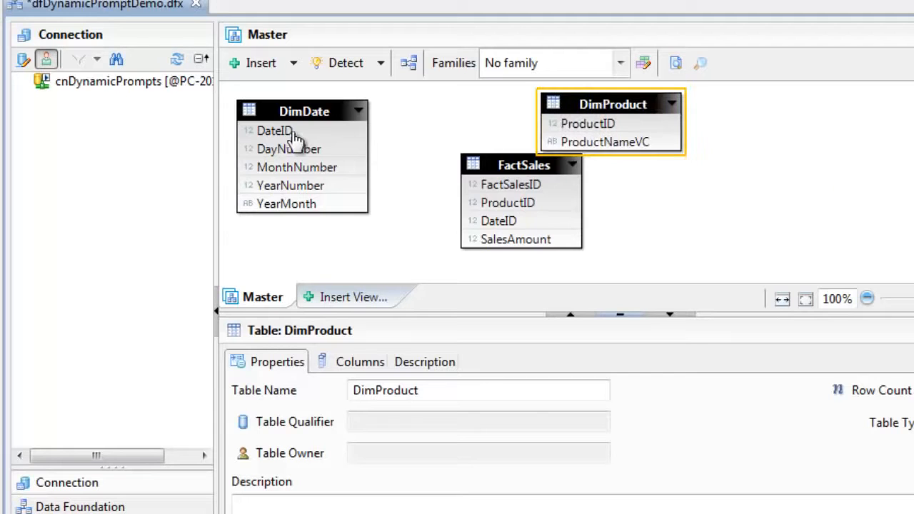
Join DimDate.DateID to FactSales.DateID and detect the join's cardinality.
left_click(289, 135)
left_click_drag(286, 139, 477, 232)
right_click(405, 163)
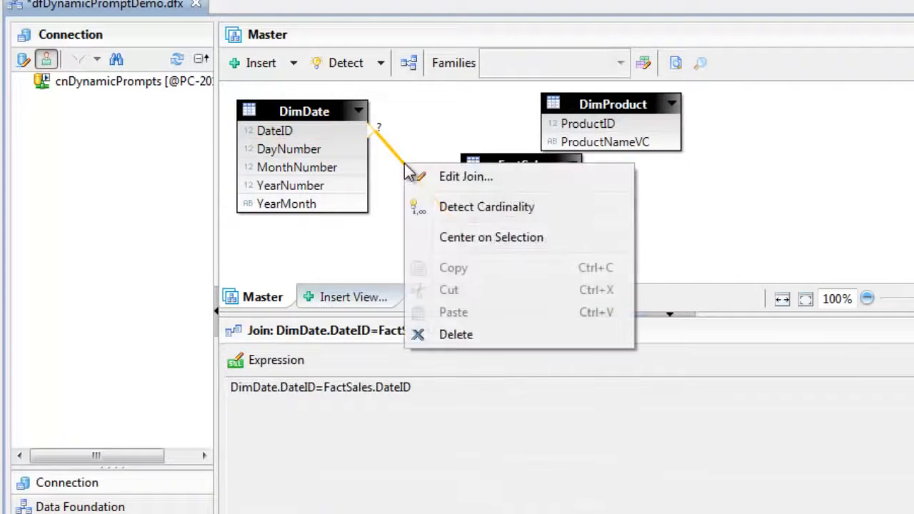
left_click(473, 213)
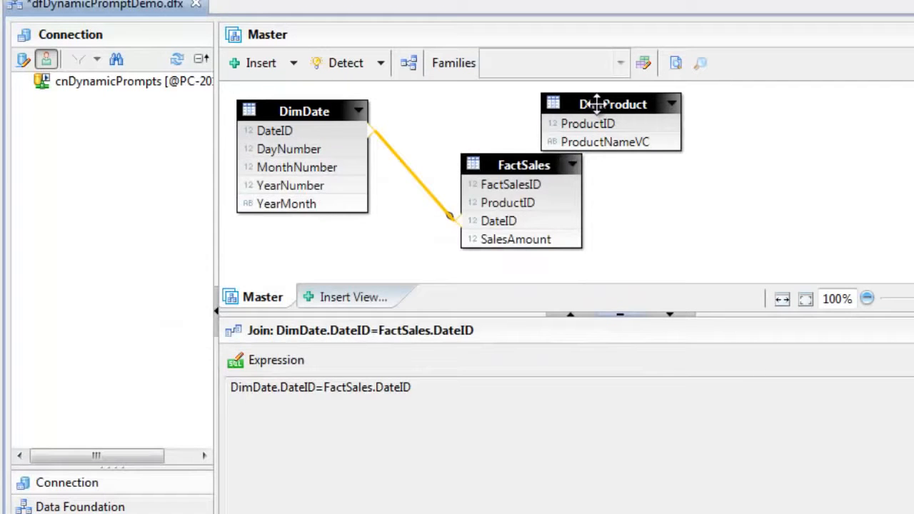
Join DimProduct.ProductID to FactSales.ProductID with detected cardinality, moving DimProduct clear of FactSales, and save the data foundation.
left_click_drag(596, 105, 710, 110)
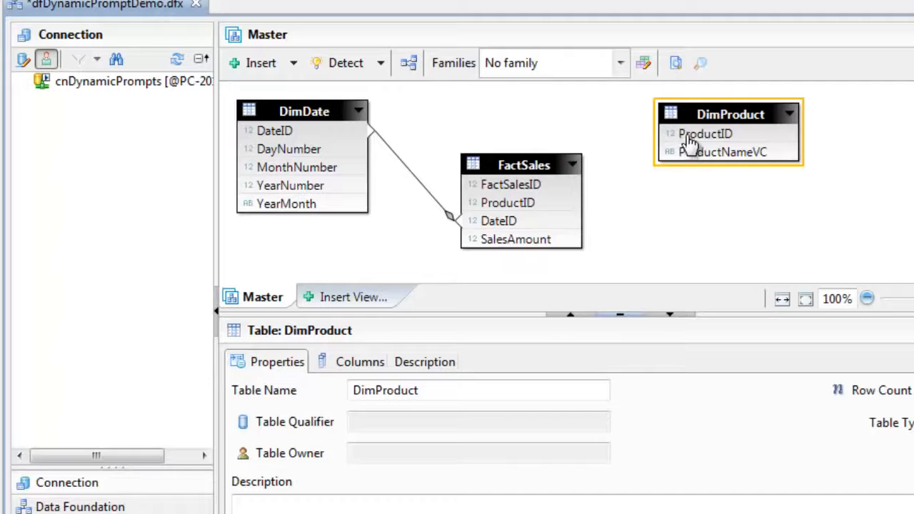
left_click_drag(692, 139, 577, 202)
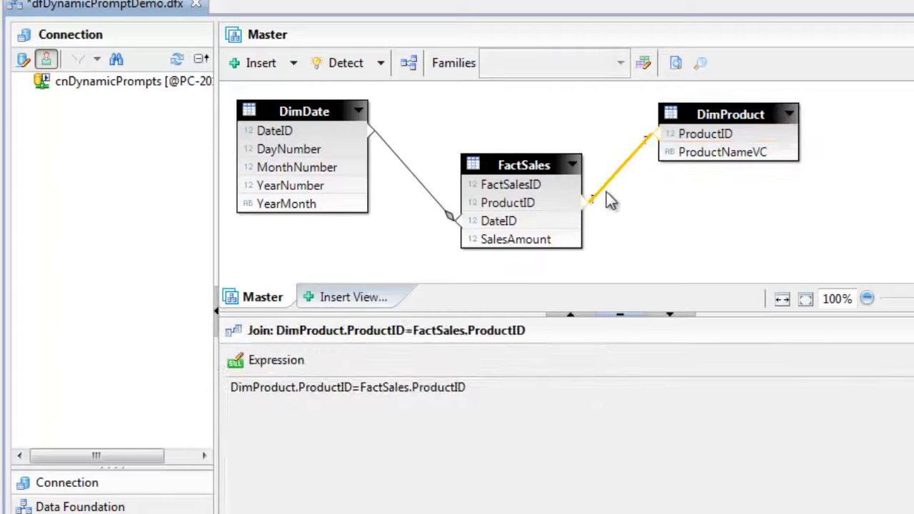
right_click(612, 178)
left_click(672, 222)
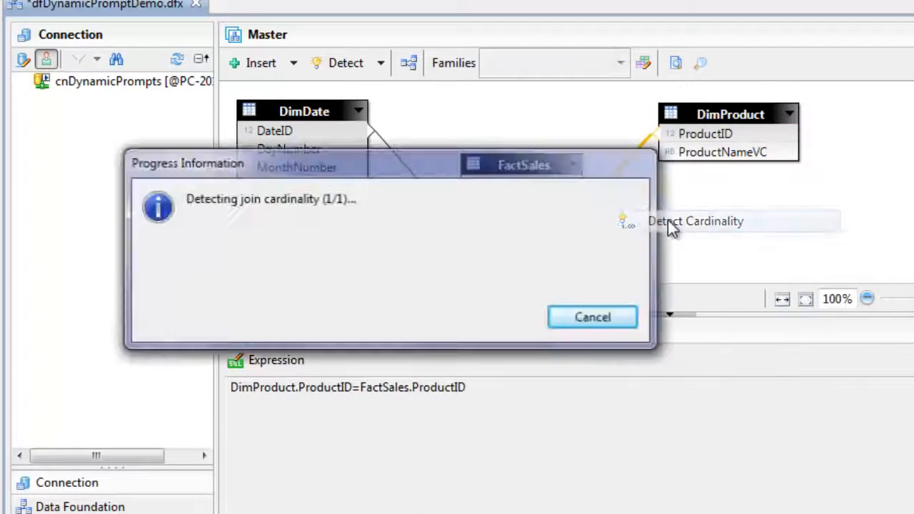
left_click(639, 220)
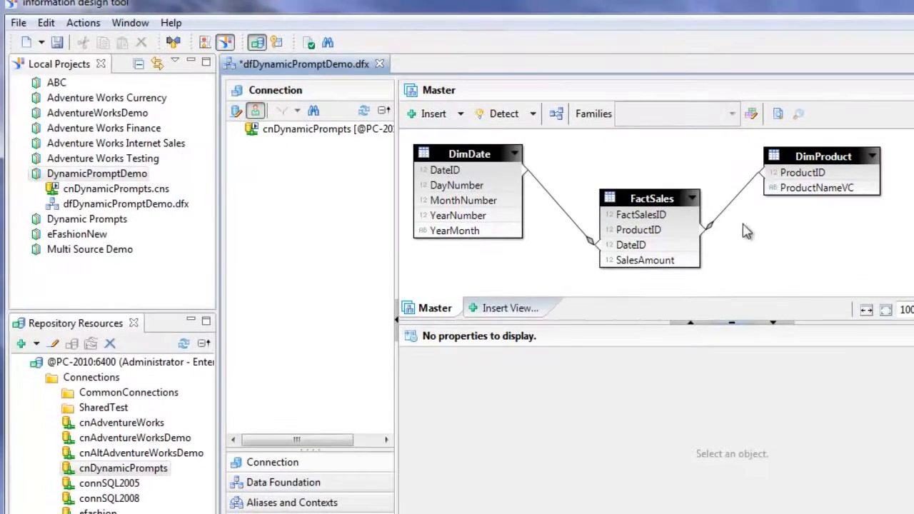
left_click(57, 42)
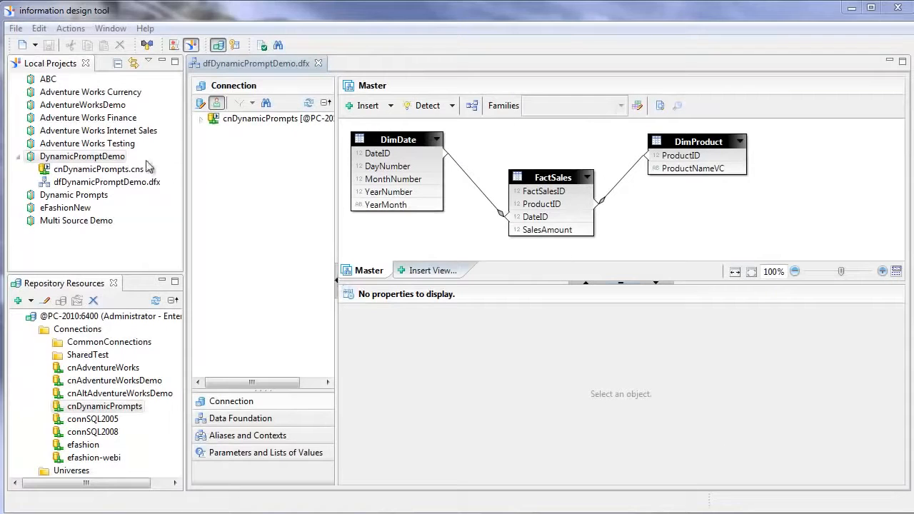
Start a new business layer in the DynamicPromptDemo project, based on a Relational Data Foundation and named blDynamicPromptDemo.
right_click(102, 157)
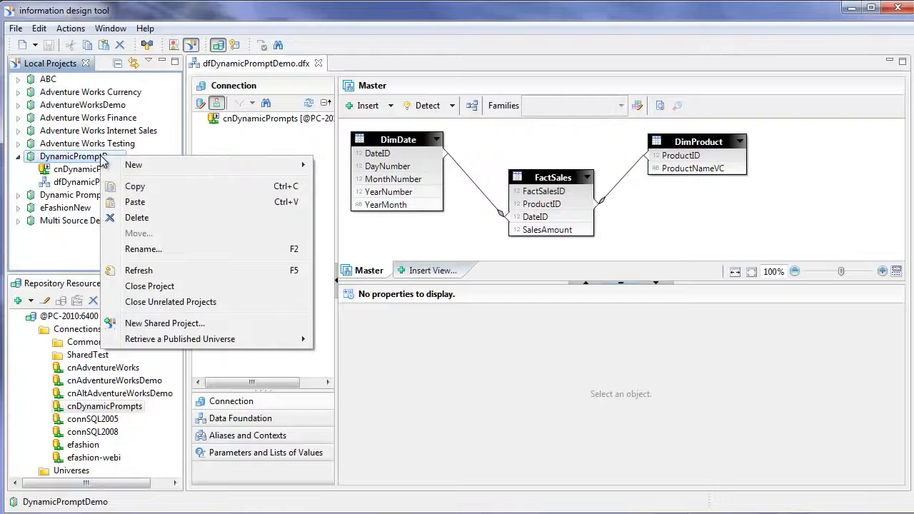
mouse_move(174, 166)
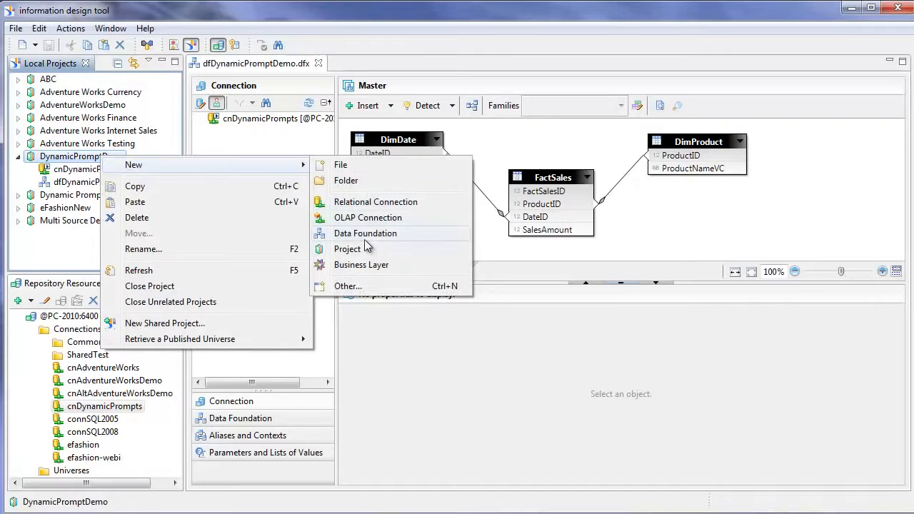
left_click(361, 265)
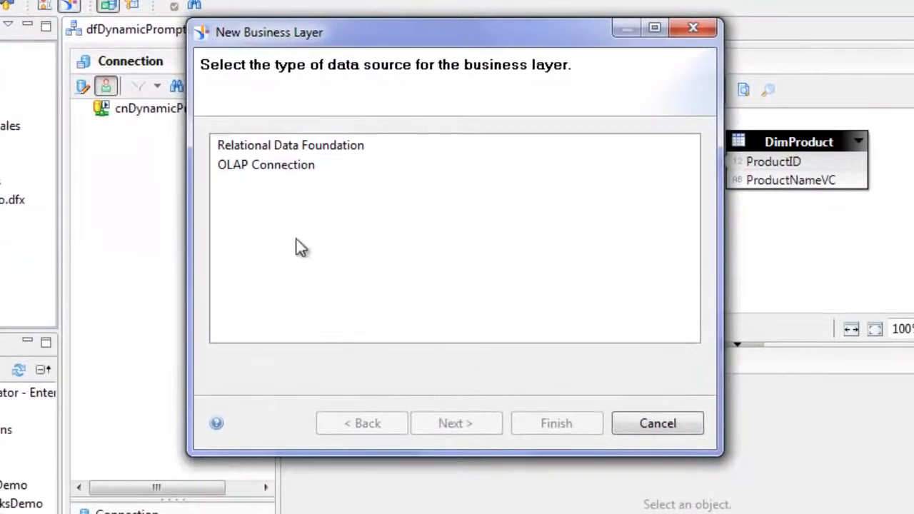
left_click(291, 145)
left_click(459, 424)
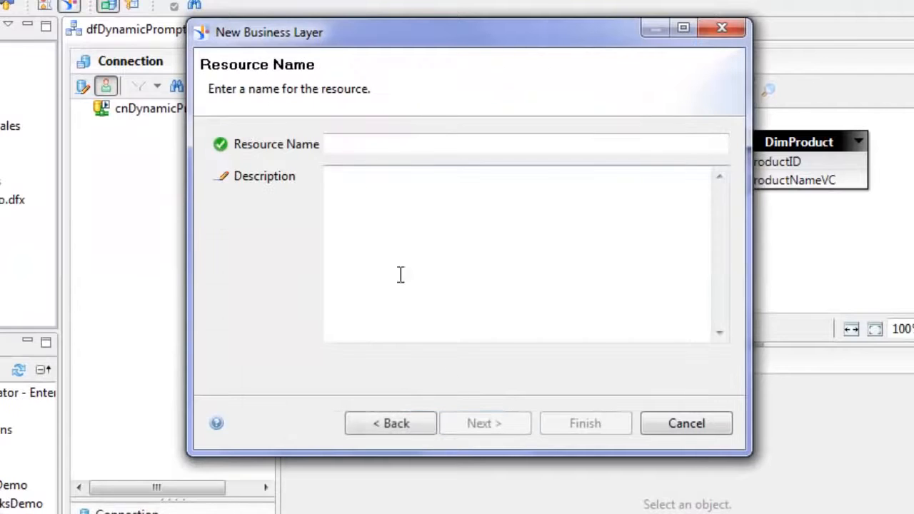
type("blDynamicPromptDemo")
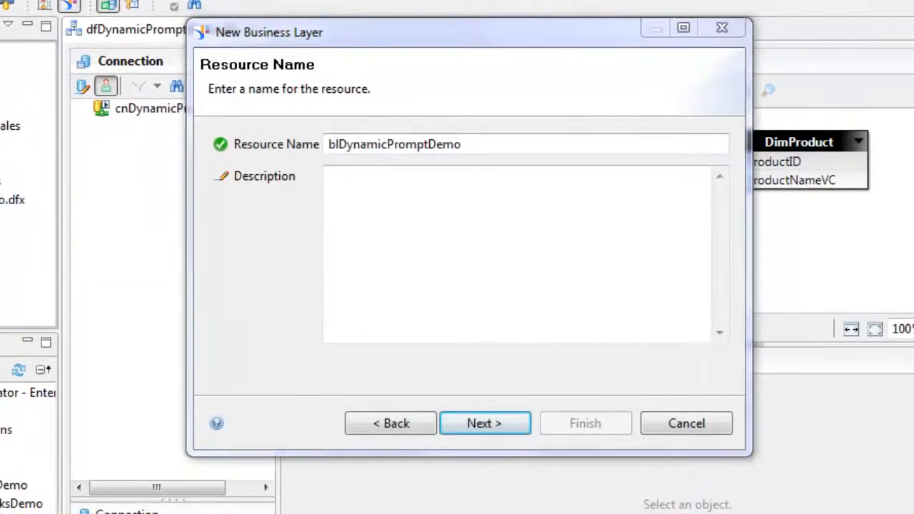
left_click(472, 144)
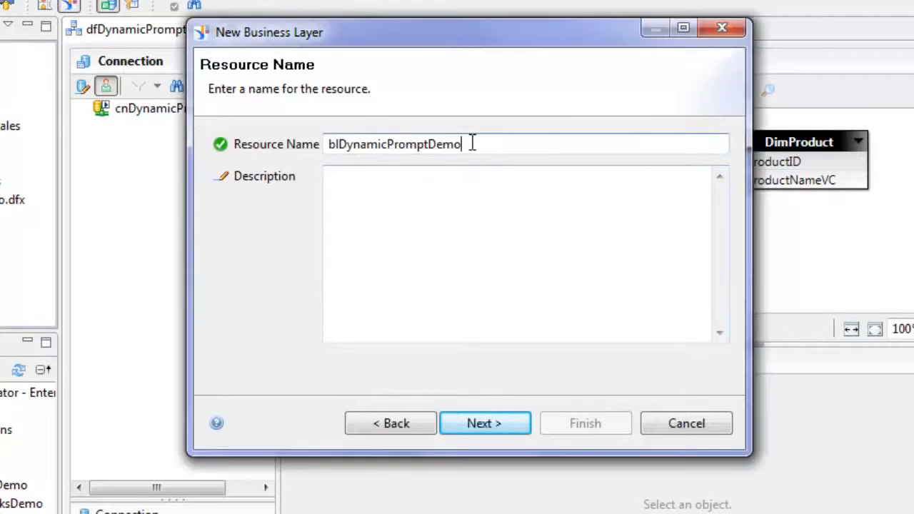
left_click(492, 425)
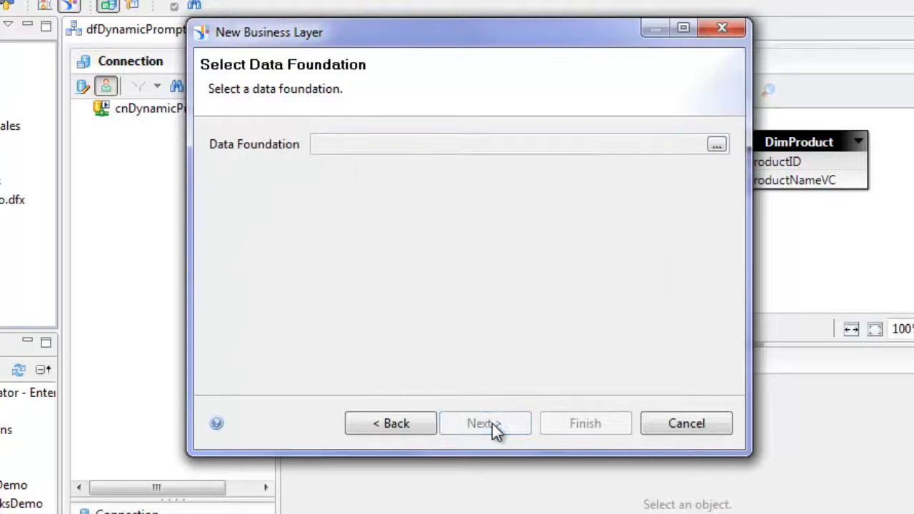
Base the business layer on dfDynamicPromptDemo.dfx, keep automatic creation of folders and objects, and finish creating it.
left_click(716, 145)
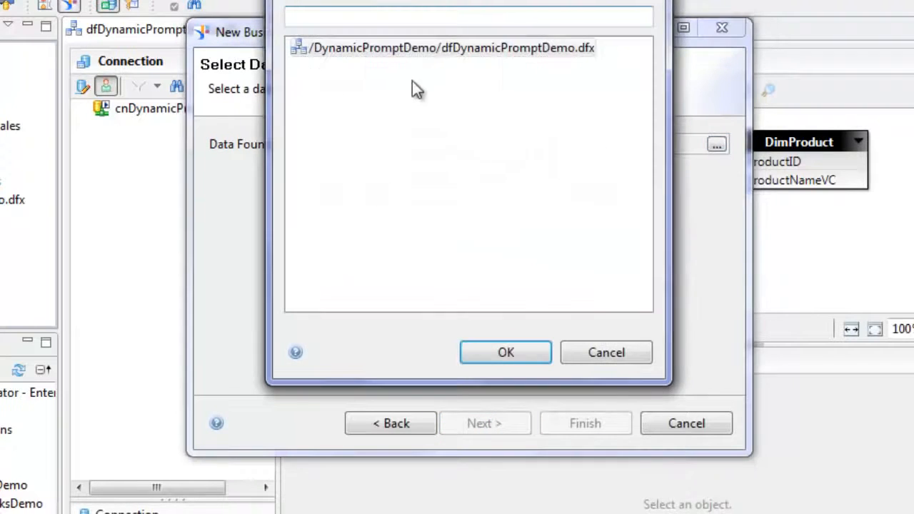
left_click(357, 47)
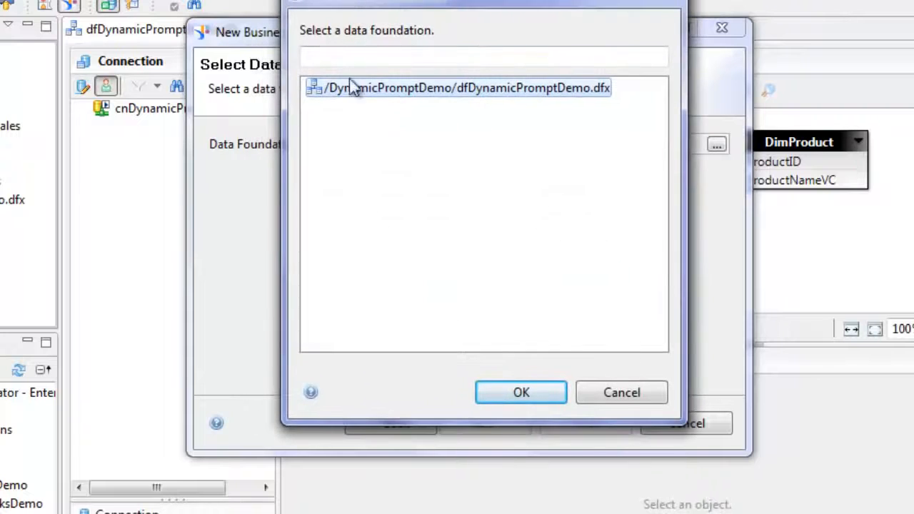
left_click(511, 395)
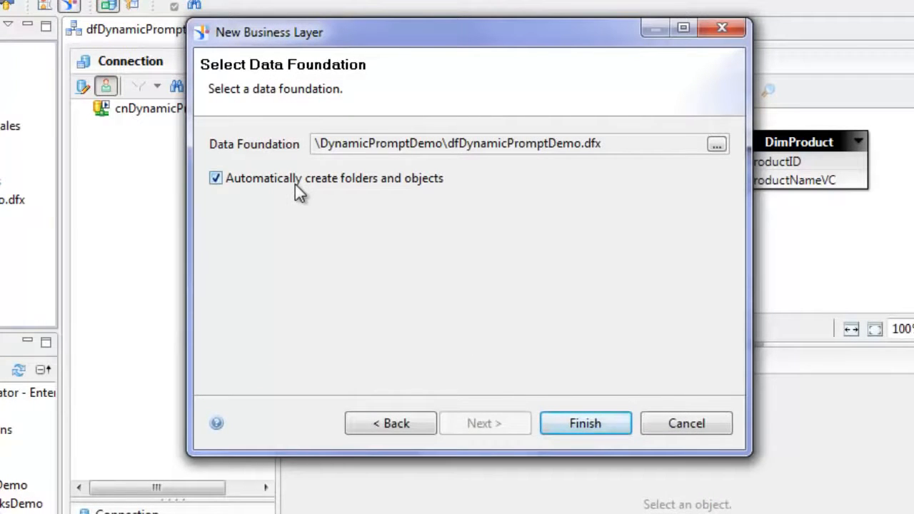
left_click(586, 423)
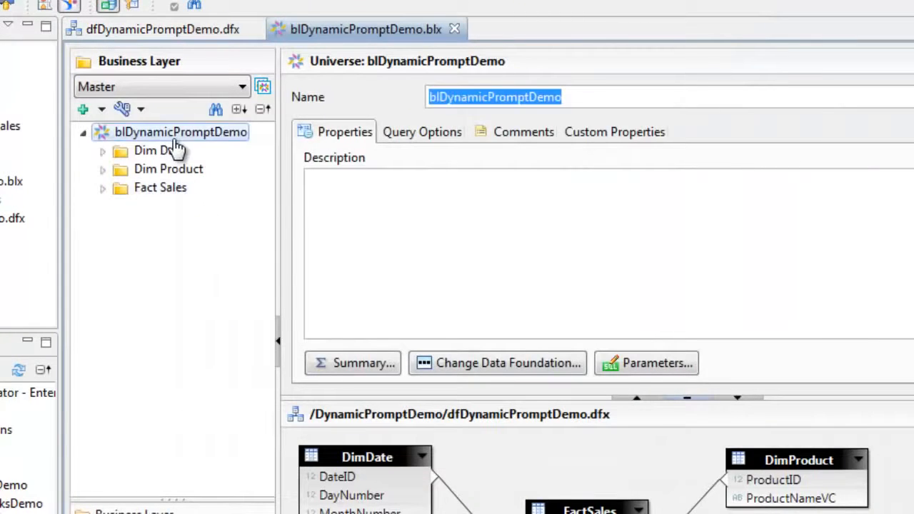
Delete the Date Id dimension from the Dim Date folder of the business layer.
left_click(99, 152)
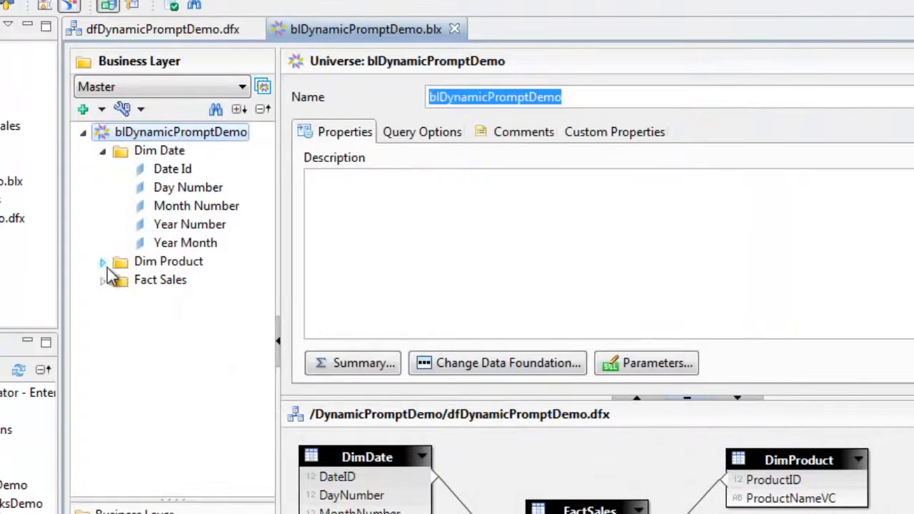
left_click(182, 175)
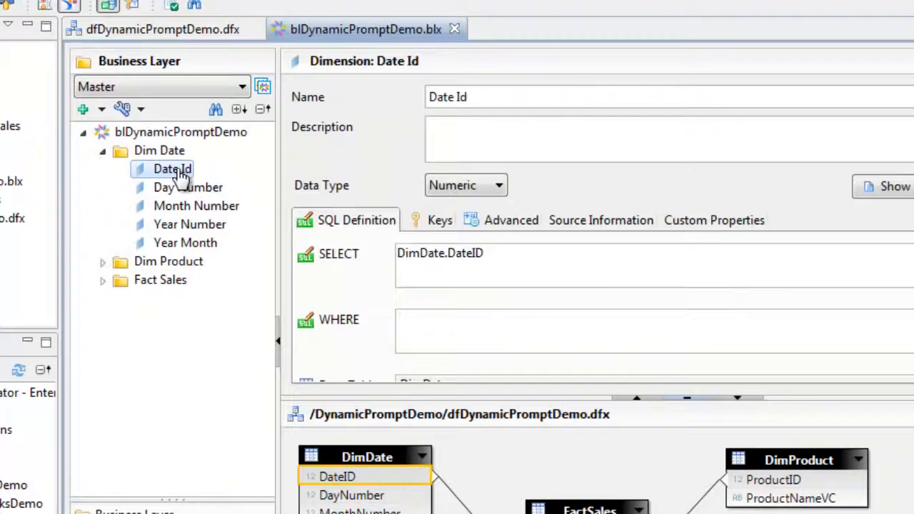
right_click(181, 175)
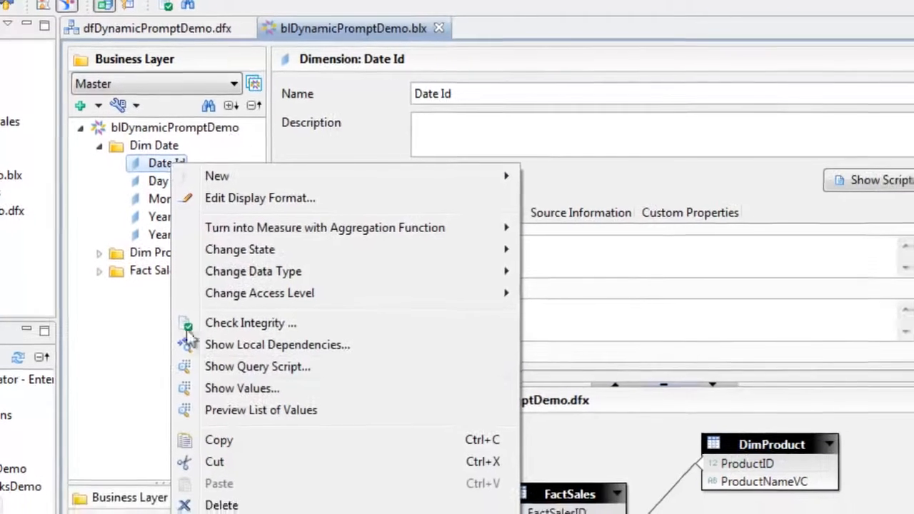
left_click(222, 502)
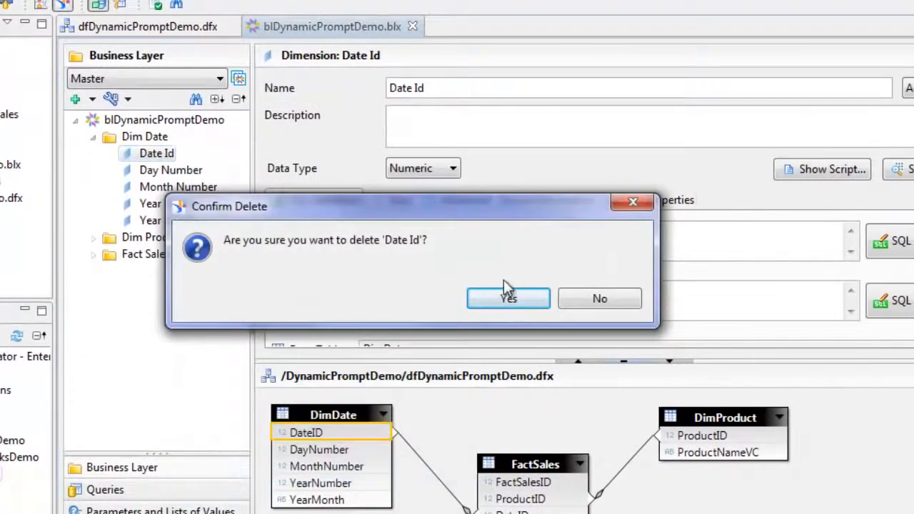
left_click(507, 297)
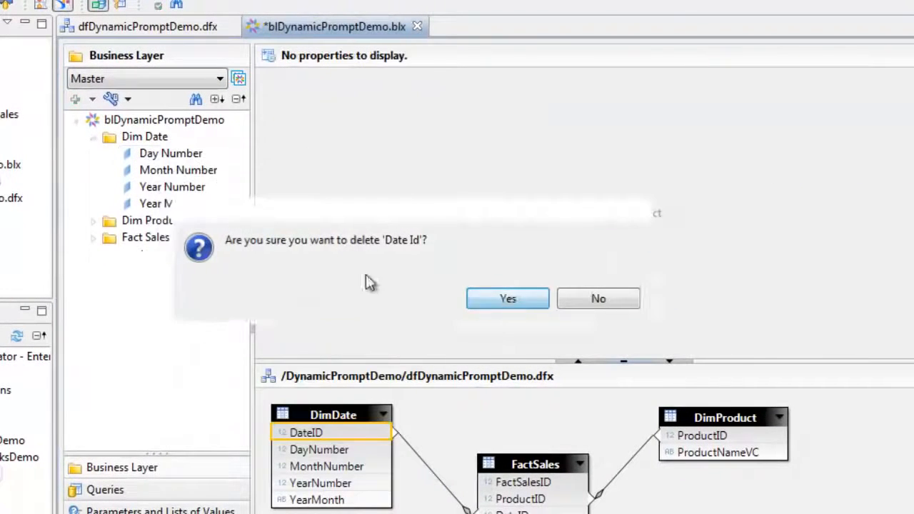
Delete the Product Id dimension from the Dim Product folder.
left_click(93, 221)
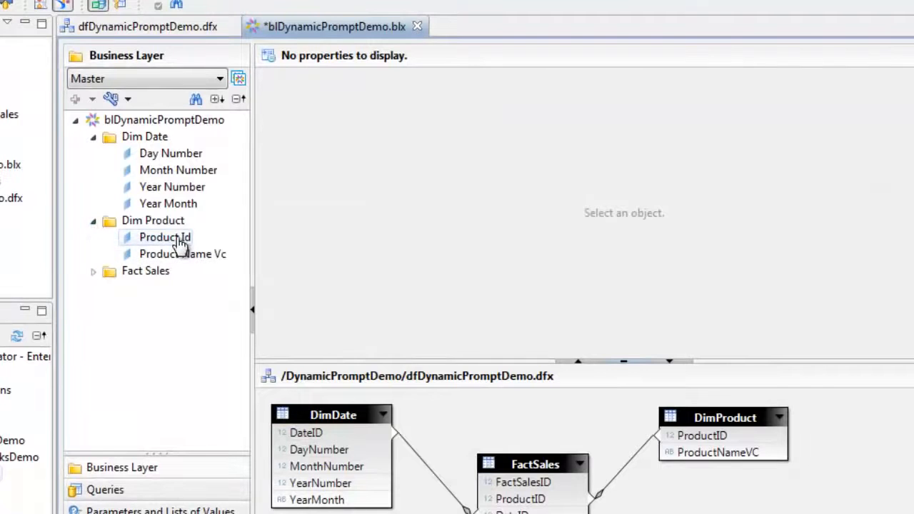
left_click(182, 242)
right_click(181, 240)
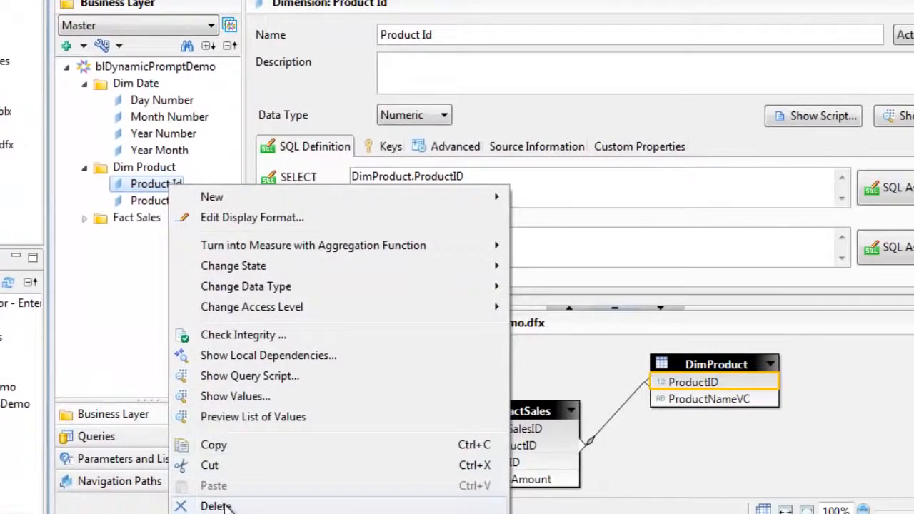
left_click(225, 502)
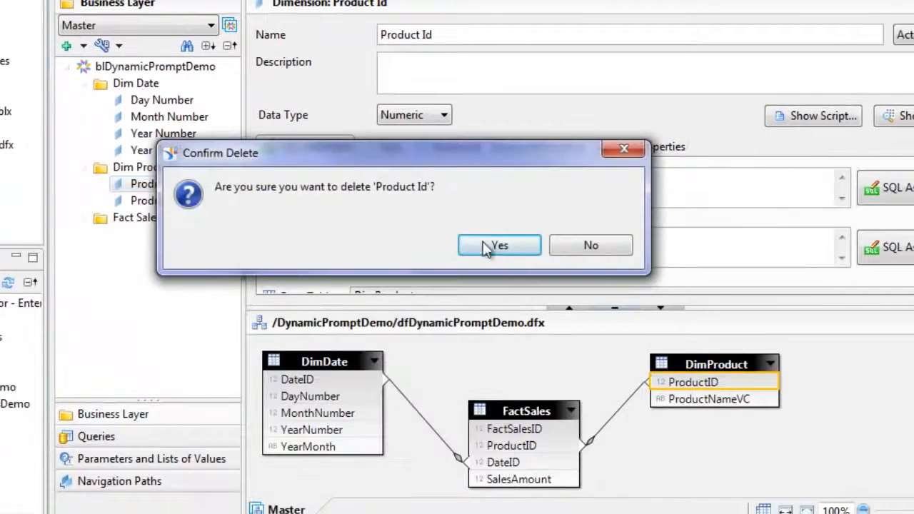
left_click(492, 245)
Rename the Product Name Vc dimension in the Dim Product folder to Product Name.
left_click(190, 191)
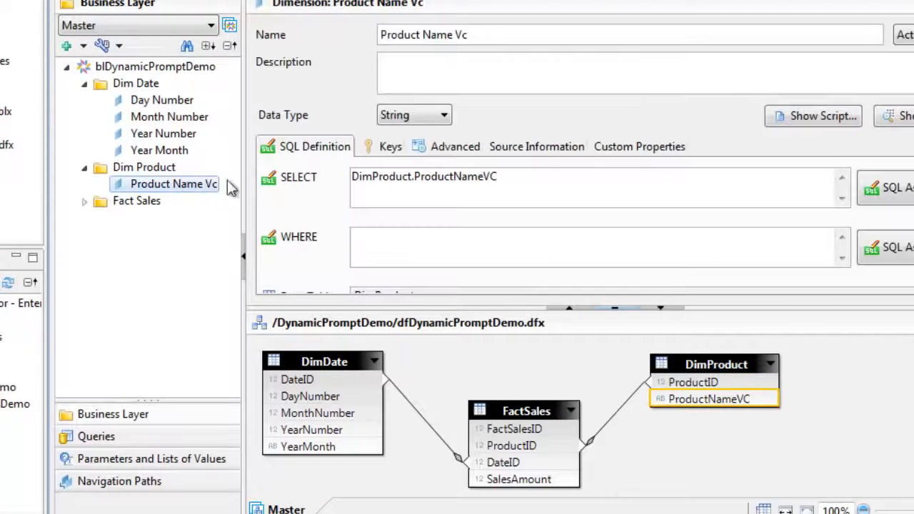
left_click(456, 35)
key("shift+End")
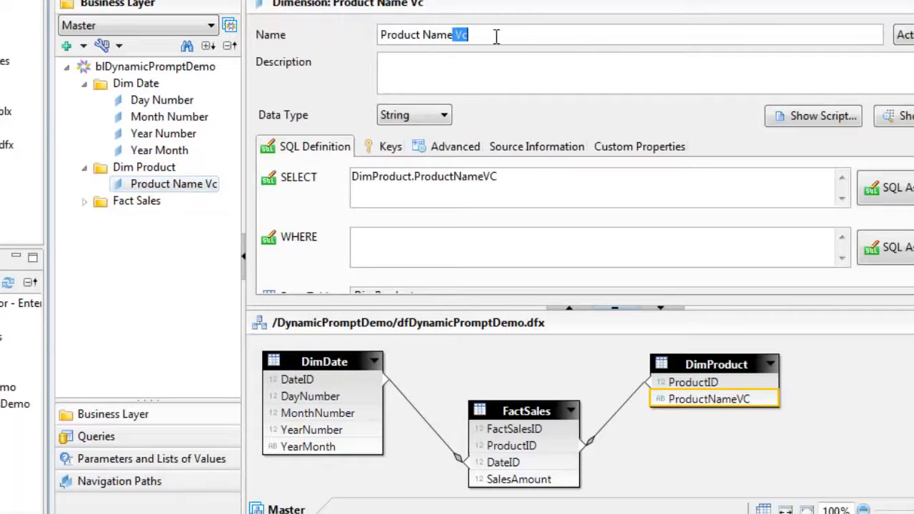
key("Delete")
key("Tab")
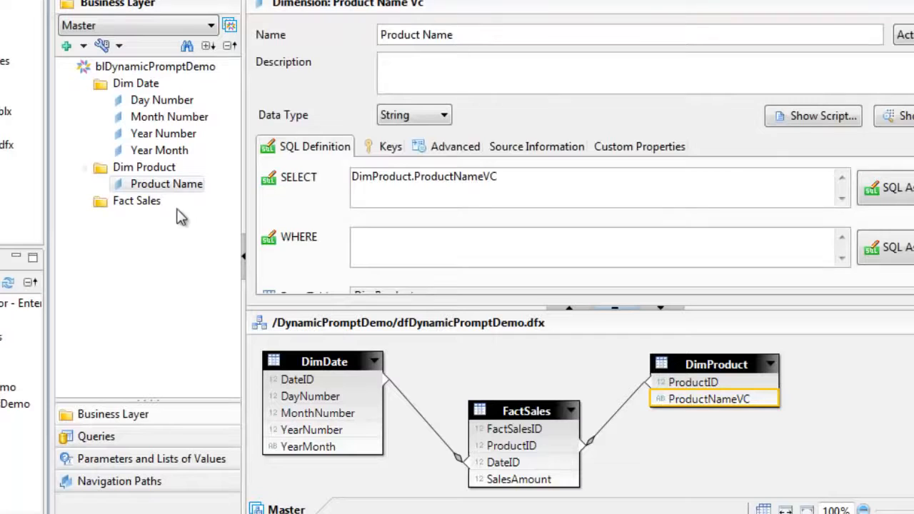
Expand the Fact Sales folder and delete its Fact Sales Id dimension.
left_click(118, 203)
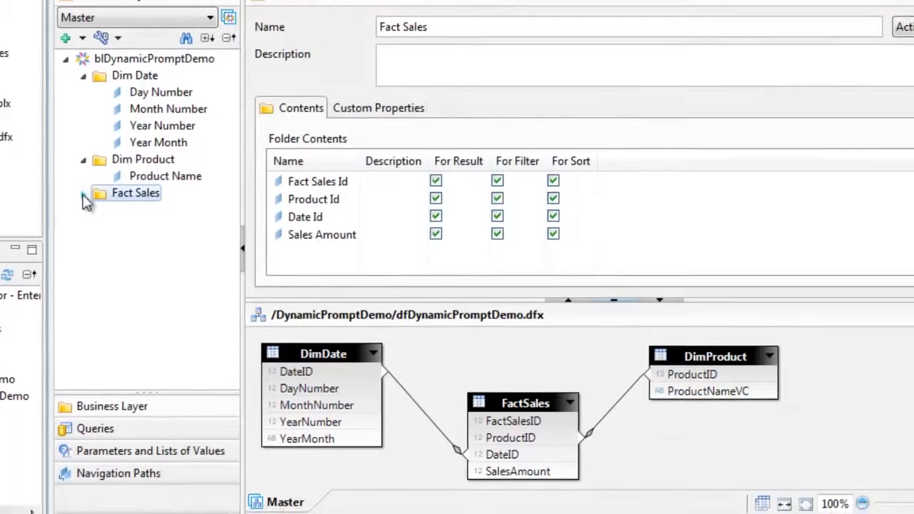
left_click(83, 196)
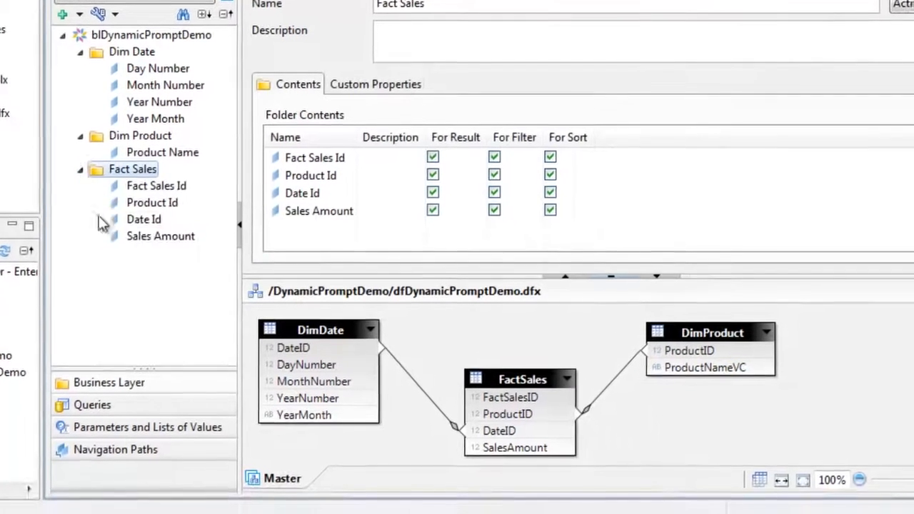
left_click(161, 211)
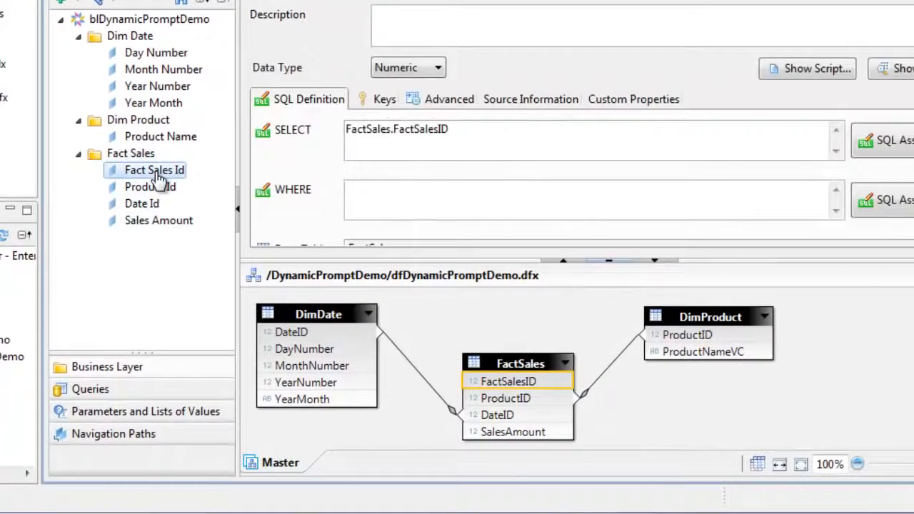
right_click(159, 179)
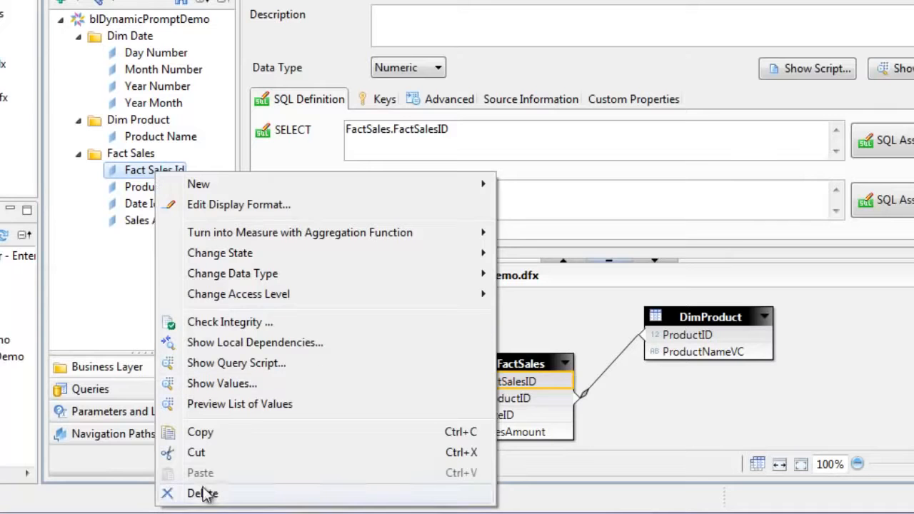
left_click(203, 493)
left_click(495, 197)
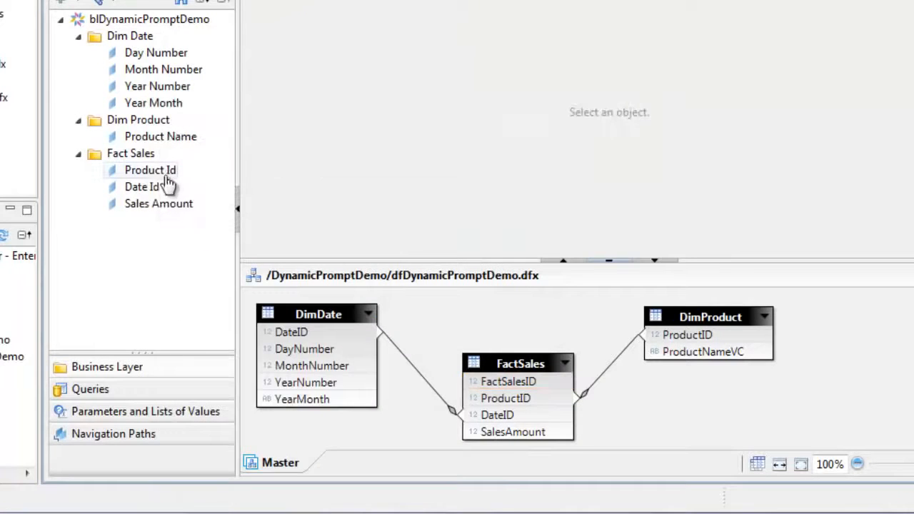
Delete the Product Id and Date Id dimensions from the Fact Sales folder.
right_click(165, 174)
left_click(204, 490)
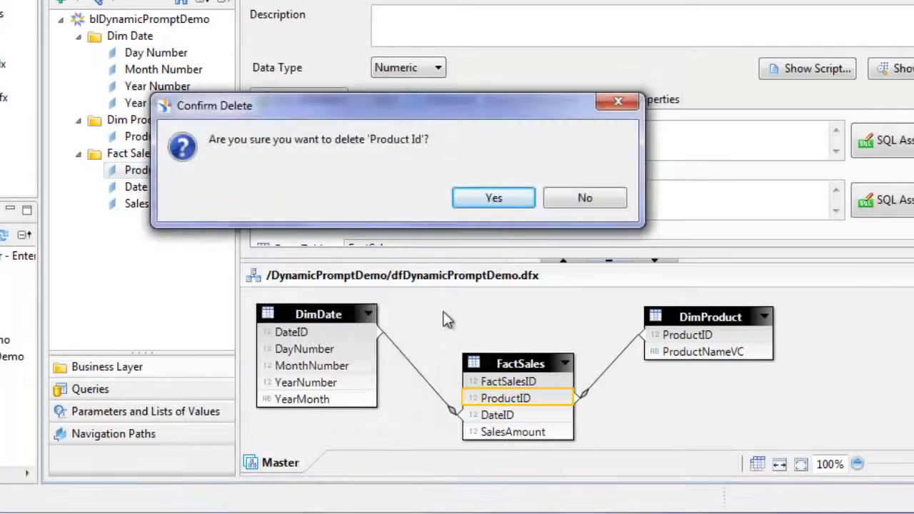
left_click(494, 198)
right_click(143, 174)
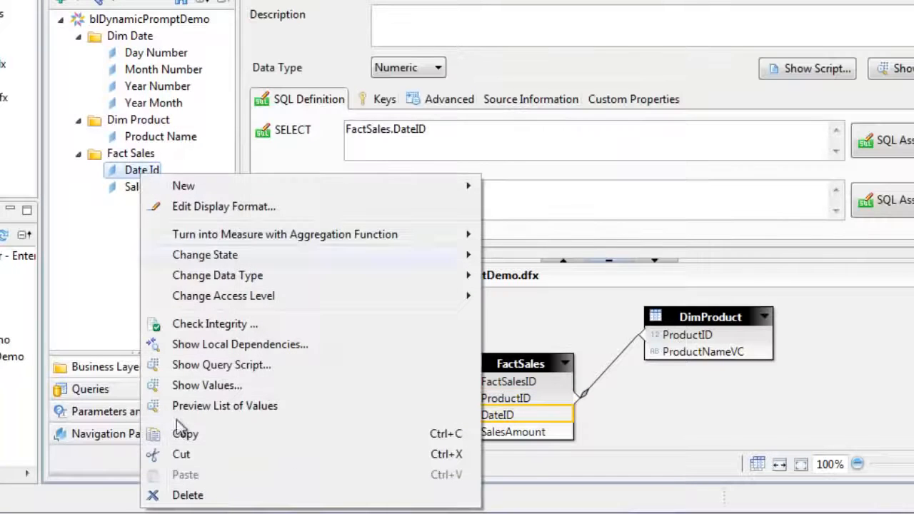
left_click(187, 495)
left_click(496, 198)
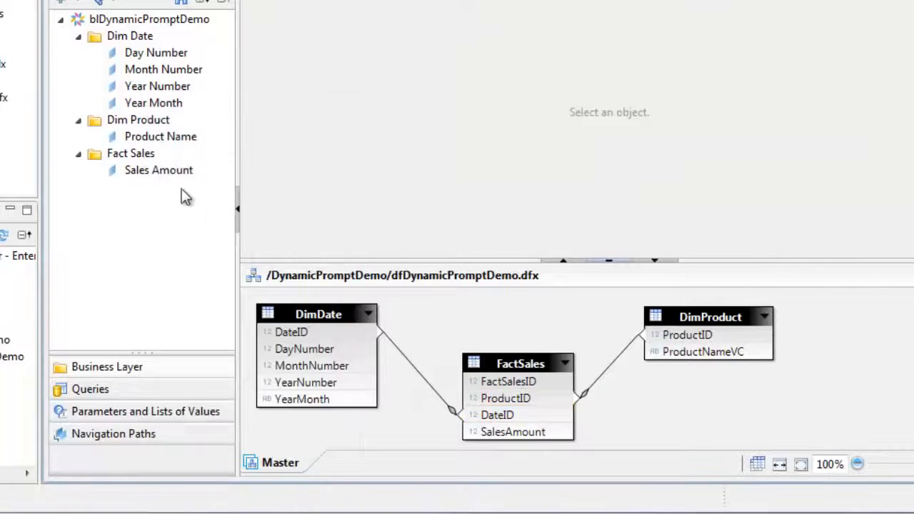
Turn the Sales Amount dimension in the Fact Sales folder into a measure with the Sum aggregation function.
left_click(143, 175)
right_click(145, 176)
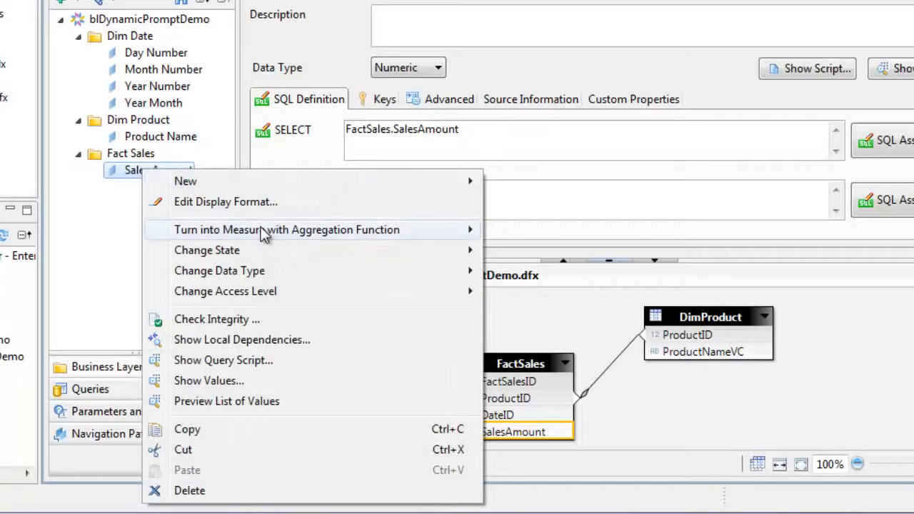
mouse_move(261, 232)
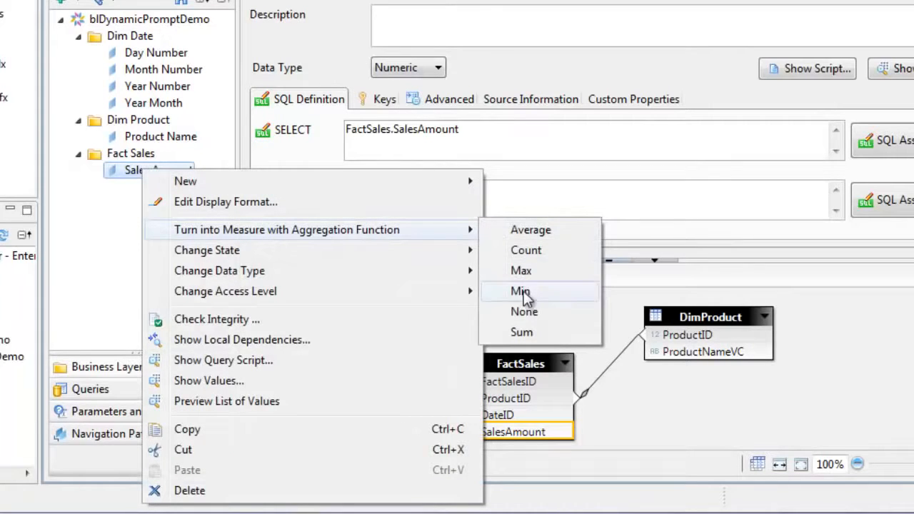
left_click(522, 332)
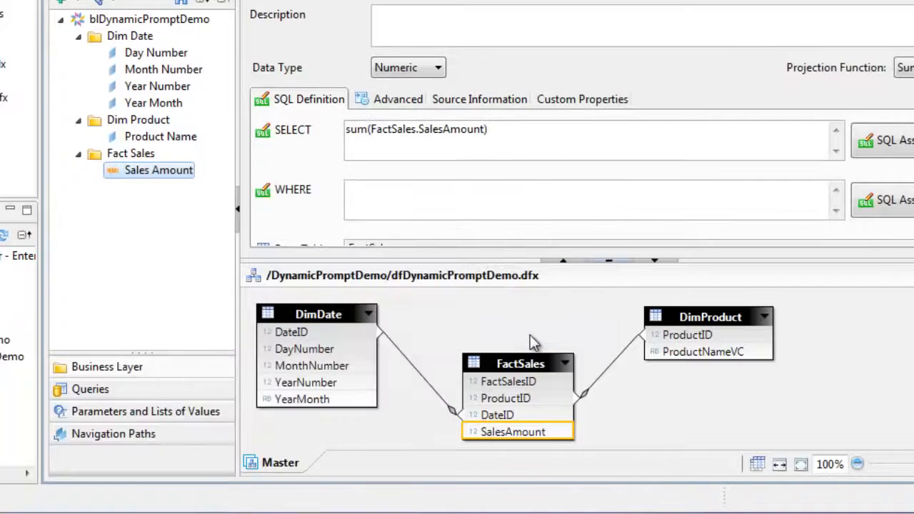
left_click(532, 129)
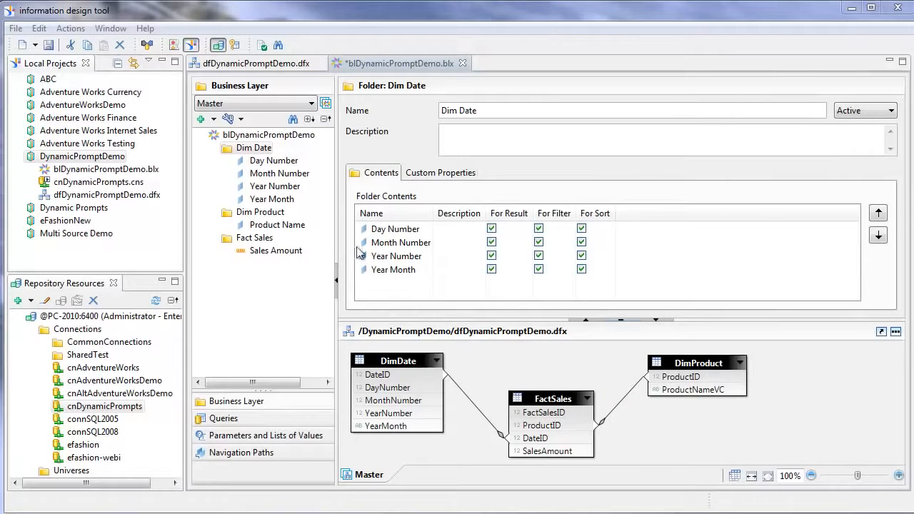
Rename the Dim Date folder in the business layer to Date.
left_click(256, 148)
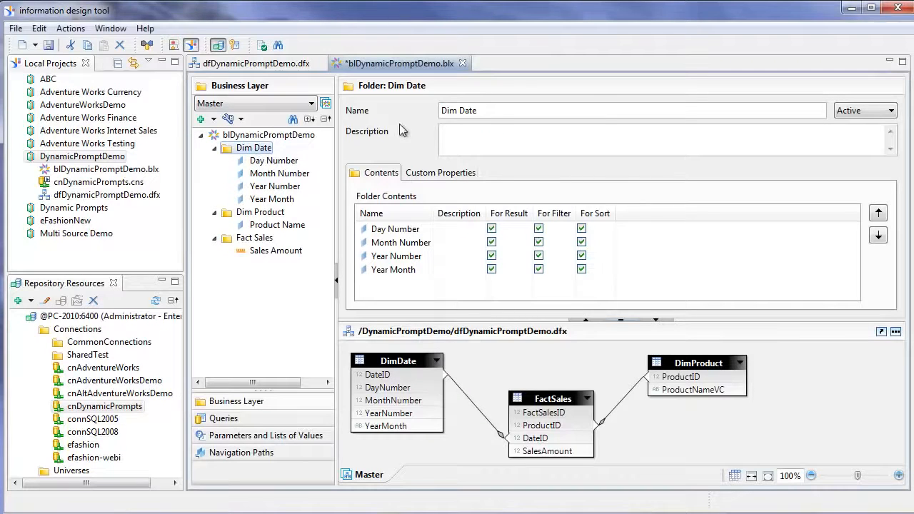
left_click(459, 109)
key("BackSpace")
key("BackSpace")
key("BackSpace")
key("BackSpace")
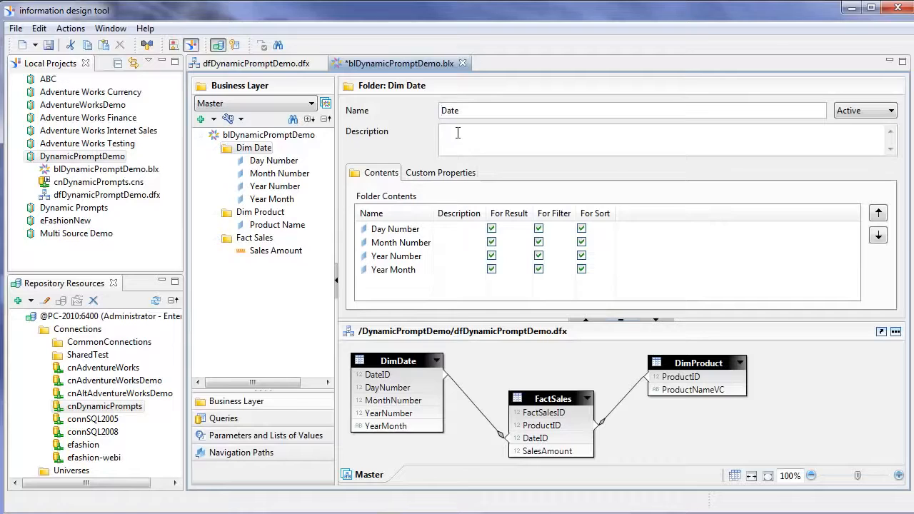
Rename the Dim Product folder in the business layer to Product.
left_click(260, 212)
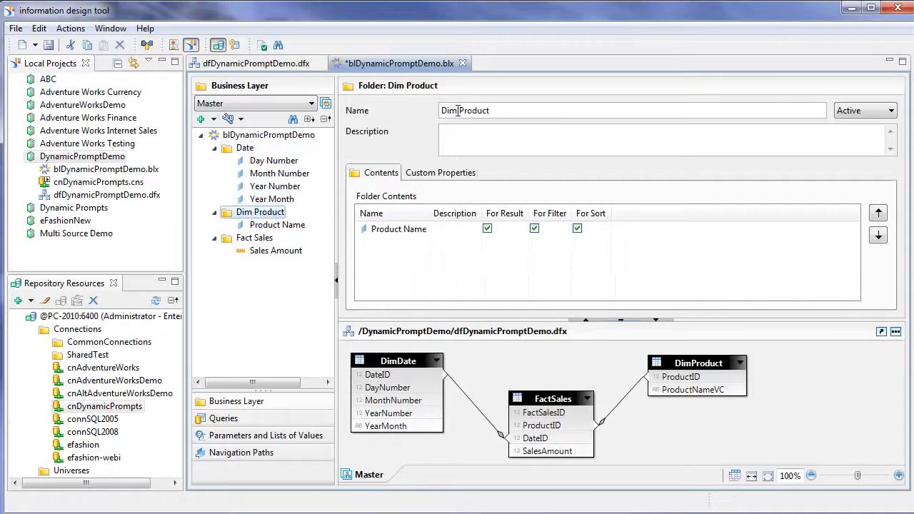
left_click(458, 111)
key("BackSpace")
key("BackSpace")
key("BackSpace")
key("BackSpace")
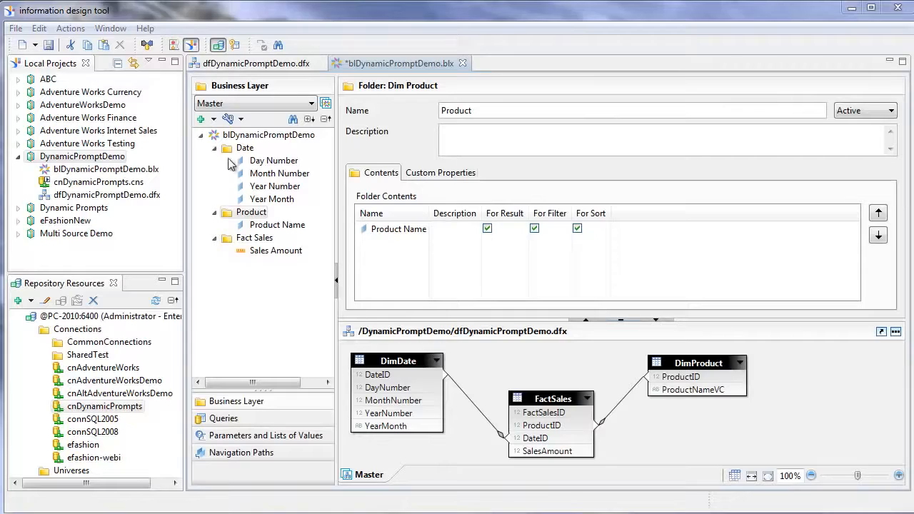
Insert a filter in the Date folder and name it Dynamic Default Date Prompt.
left_click(246, 151)
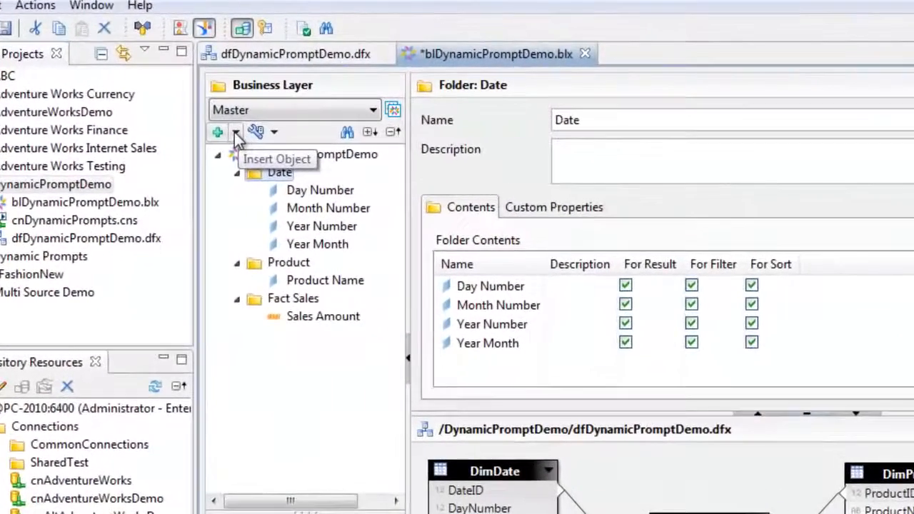
left_click(234, 132)
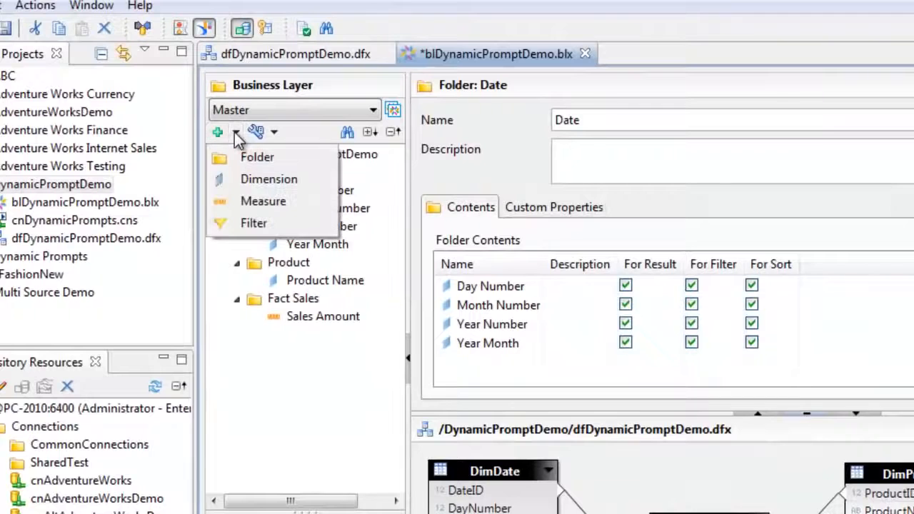
left_click(254, 223)
type("Dynamic Default Date Prompt")
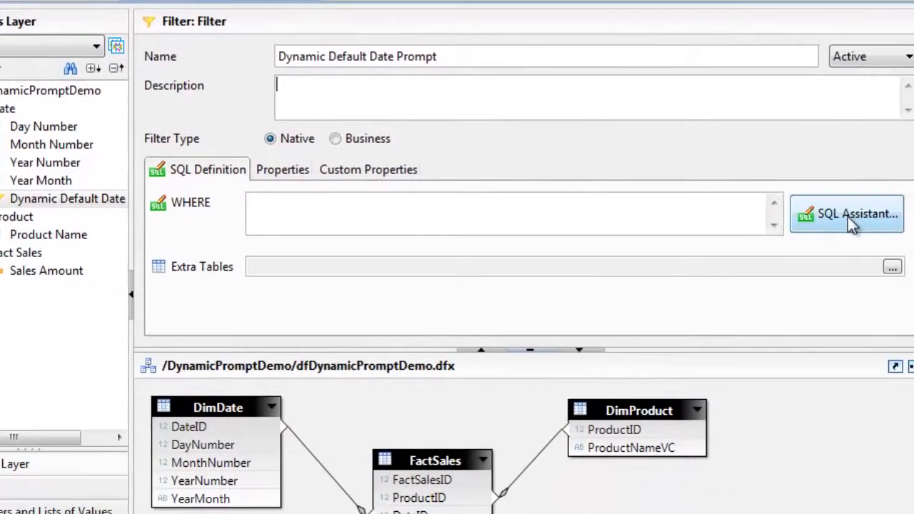
left_click(848, 216)
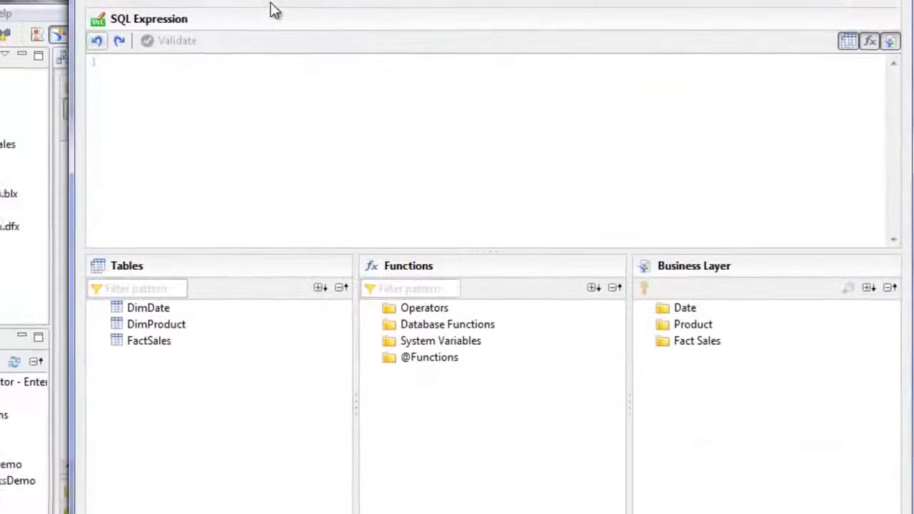
left_click_drag(275, 3, 241, 31)
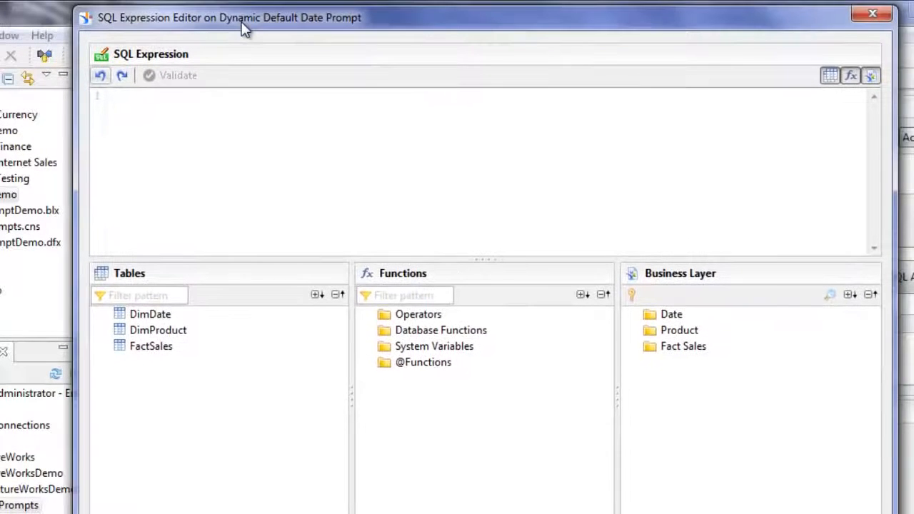
left_click(175, 130)
key("ctrl+v")
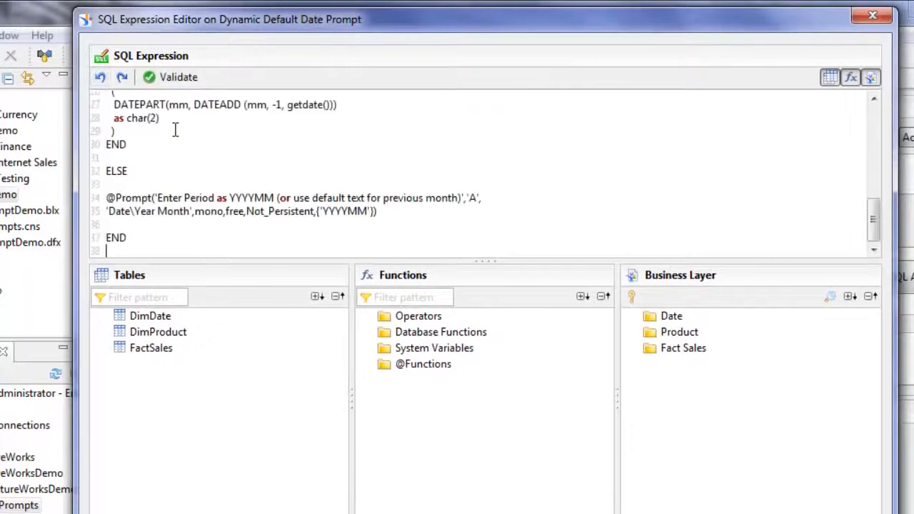
left_click_drag(873, 216, 572, 86)
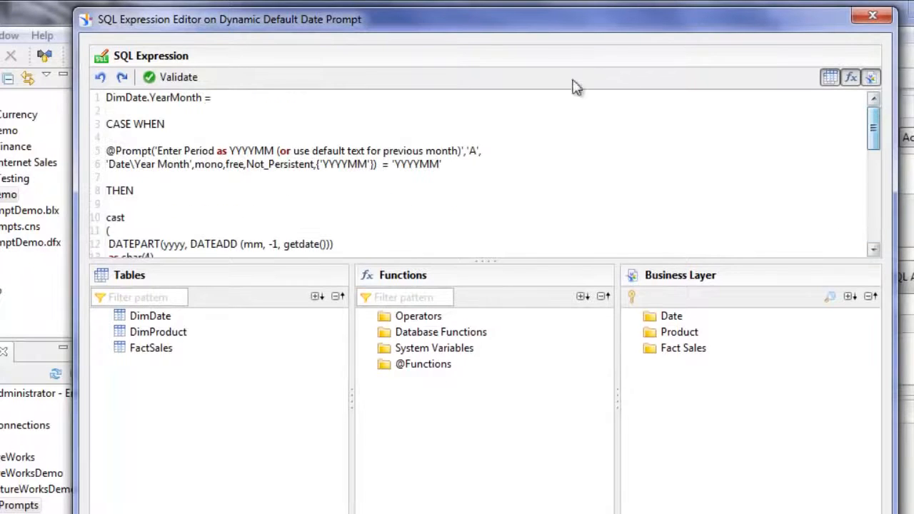
left_click(179, 77)
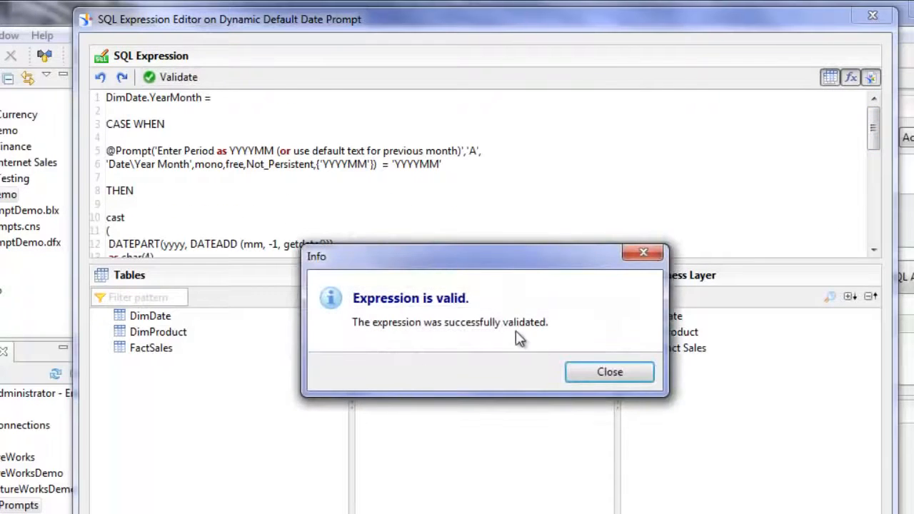
left_click(616, 376)
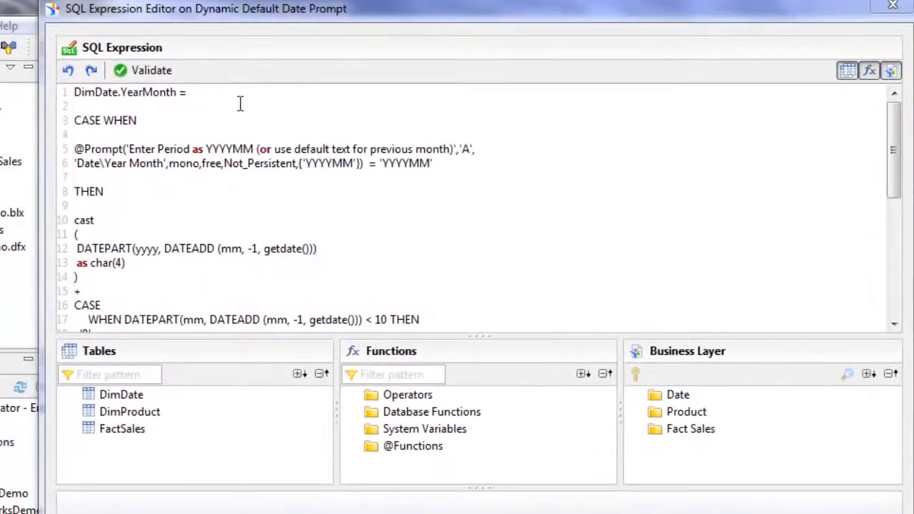
left_click(237, 97)
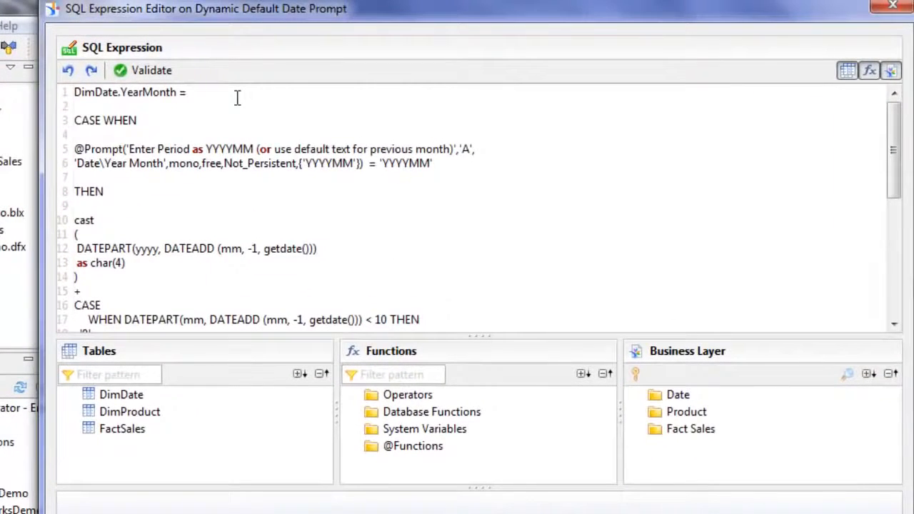
left_click_drag(121, 92, 183, 93)
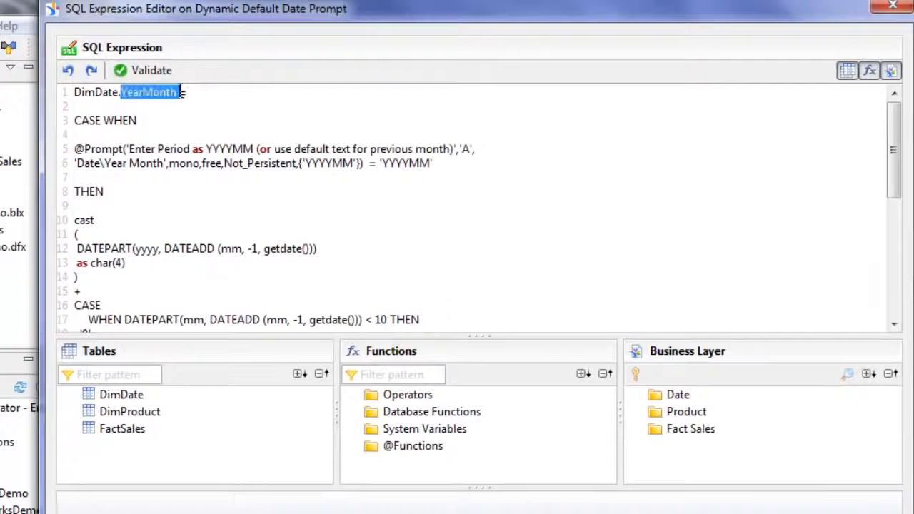
left_click(118, 92)
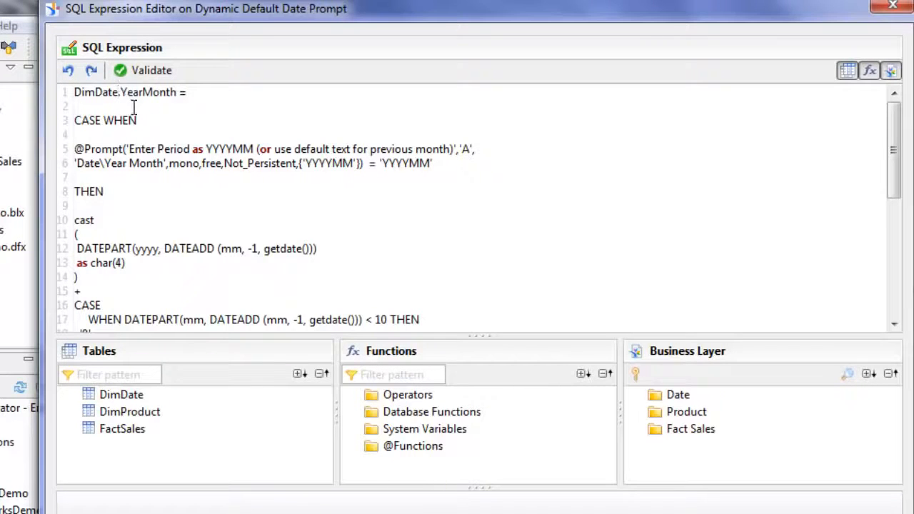
left_click(146, 120)
left_click_drag(381, 159, 432, 163)
left_click(145, 200)
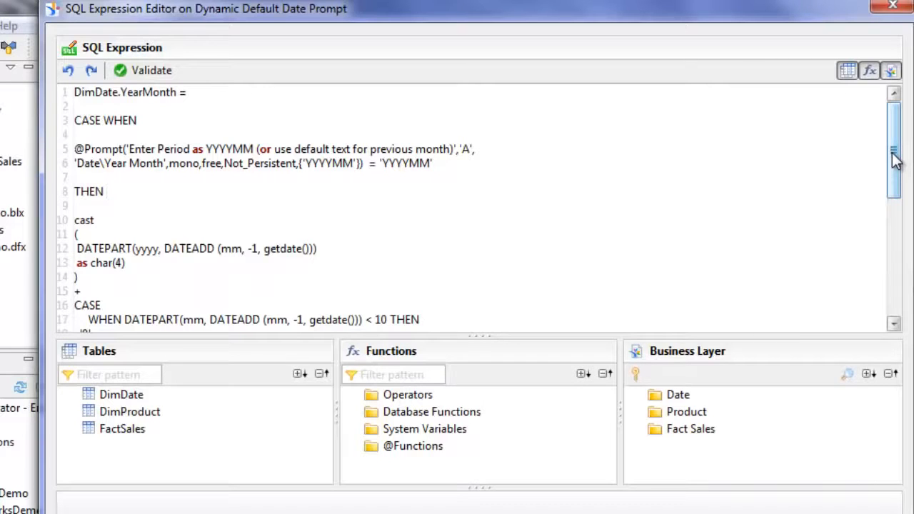
left_click_drag(896, 161, 893, 294)
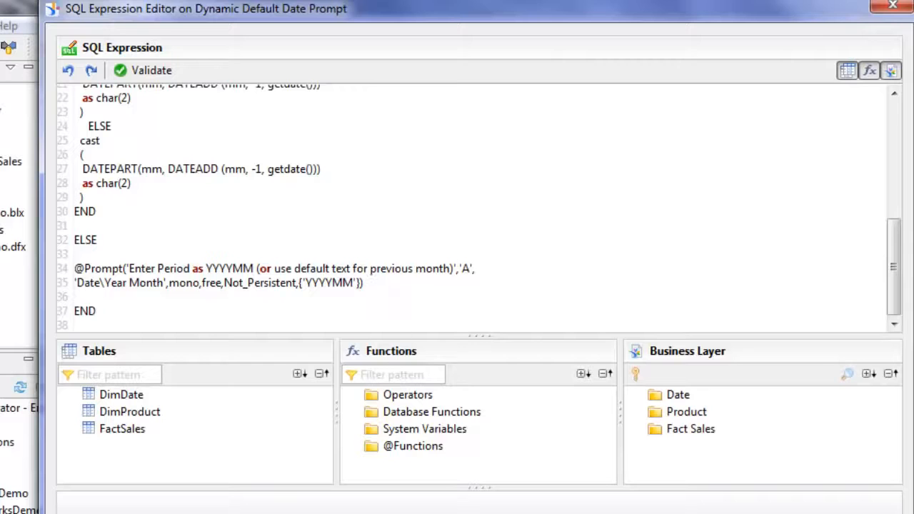
Accept the SQL expression for the Dynamic Default Date Prompt filter and save the business layer.
key("Escape")
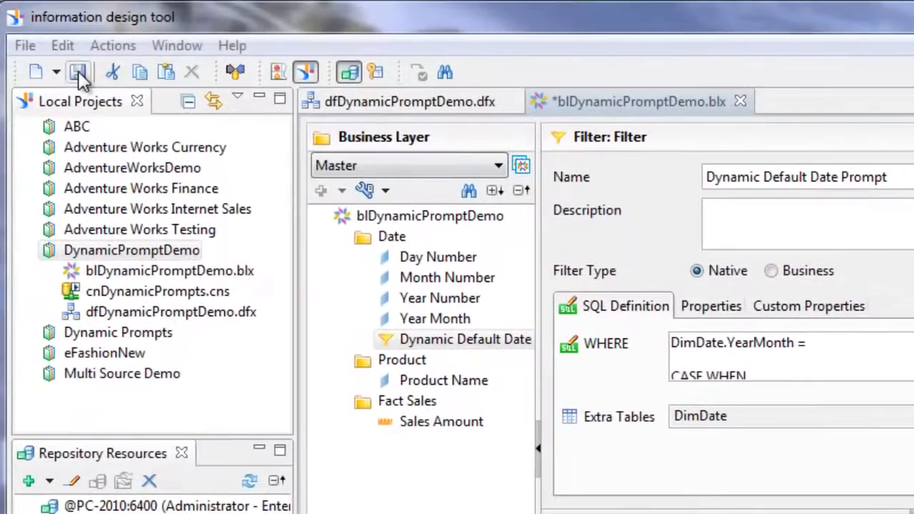
left_click(78, 75)
left_click(132, 273)
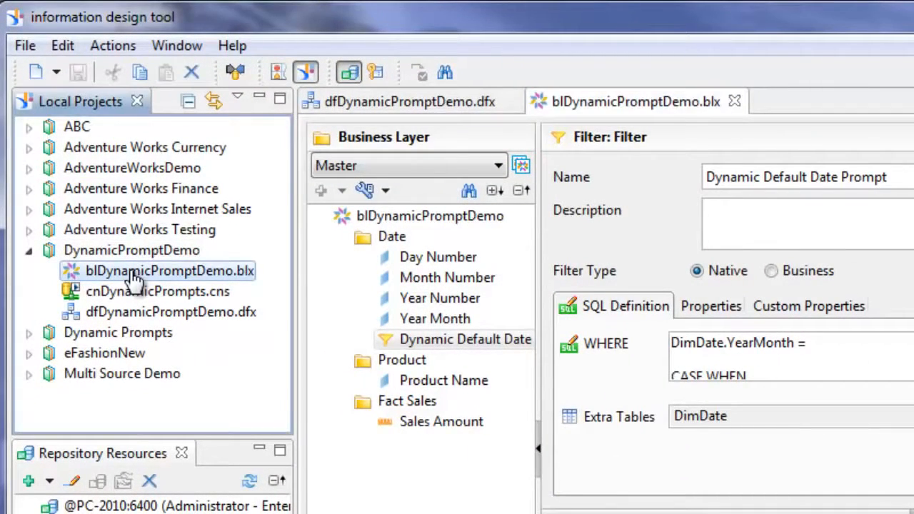
right_click(134, 278)
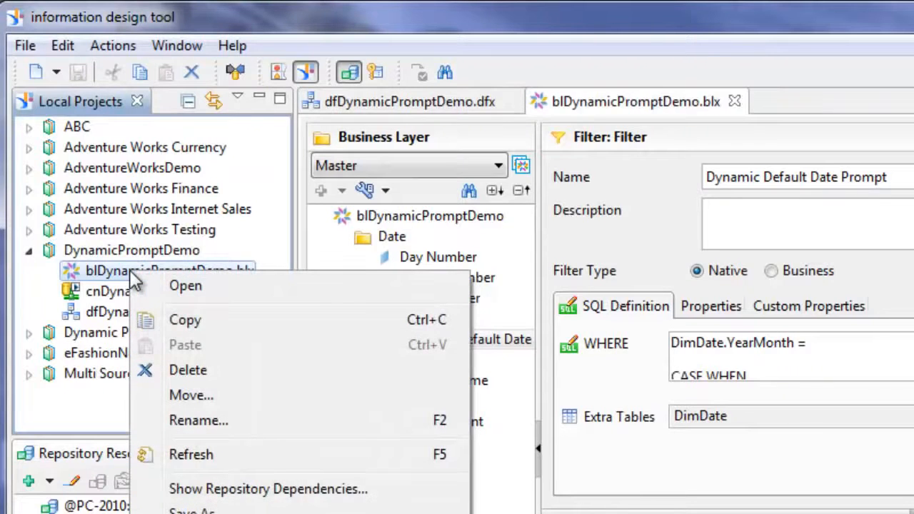
left_click(107, 278)
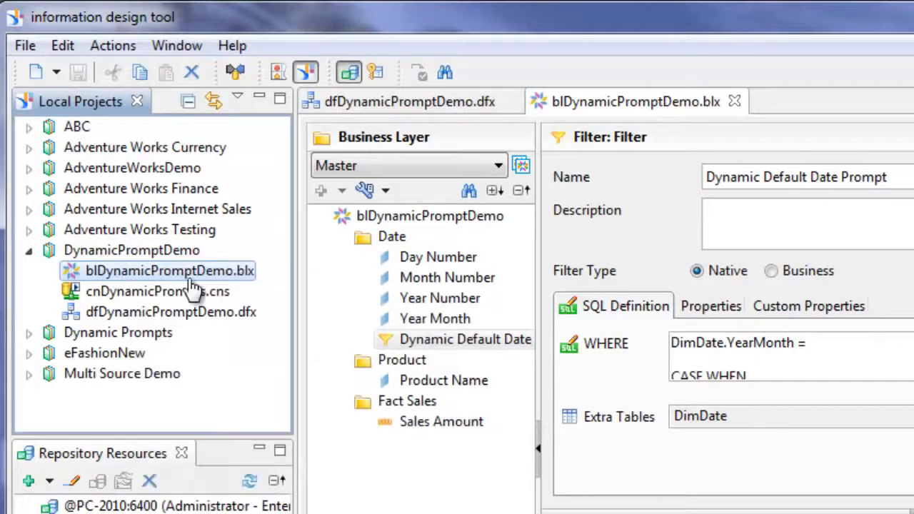
Rename the universe at the root of the business layer to Dynamic Prompt Demo and save it.
left_click(397, 219)
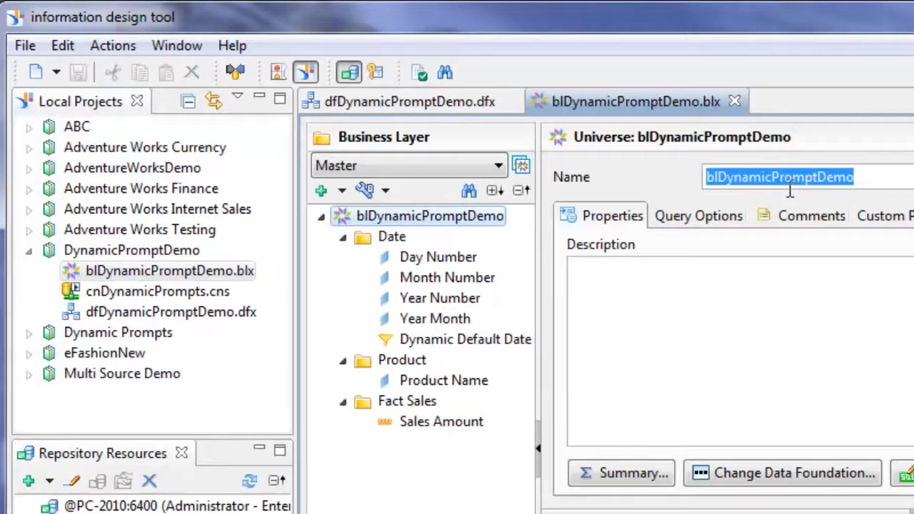
left_click(715, 178)
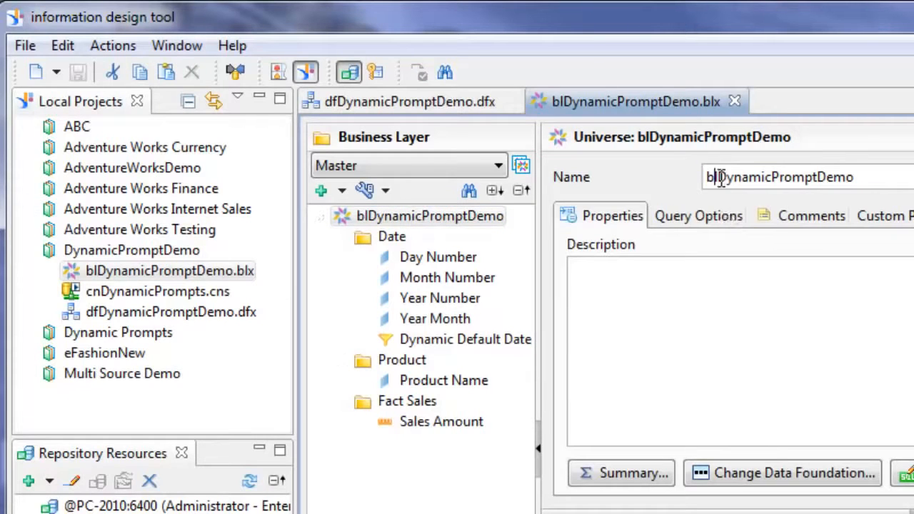
left_click_drag(717, 177, 703, 177)
key("Delete")
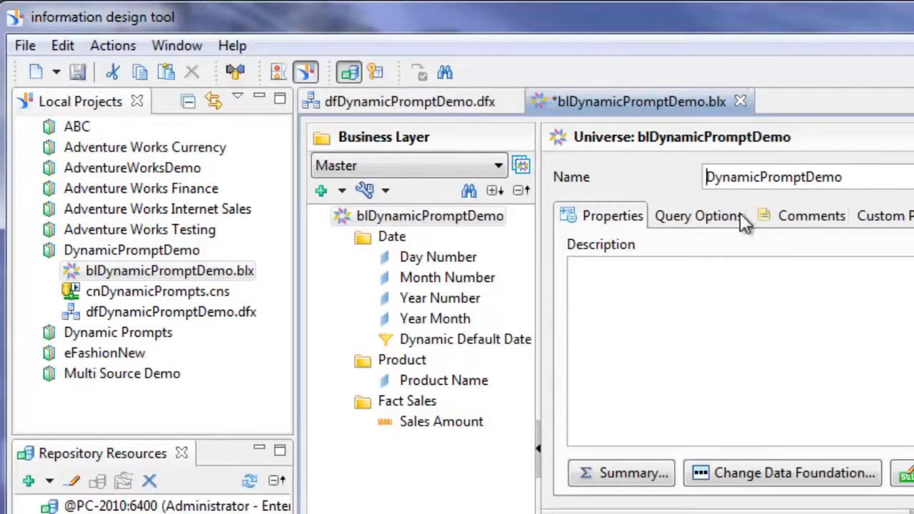
left_click(757, 177)
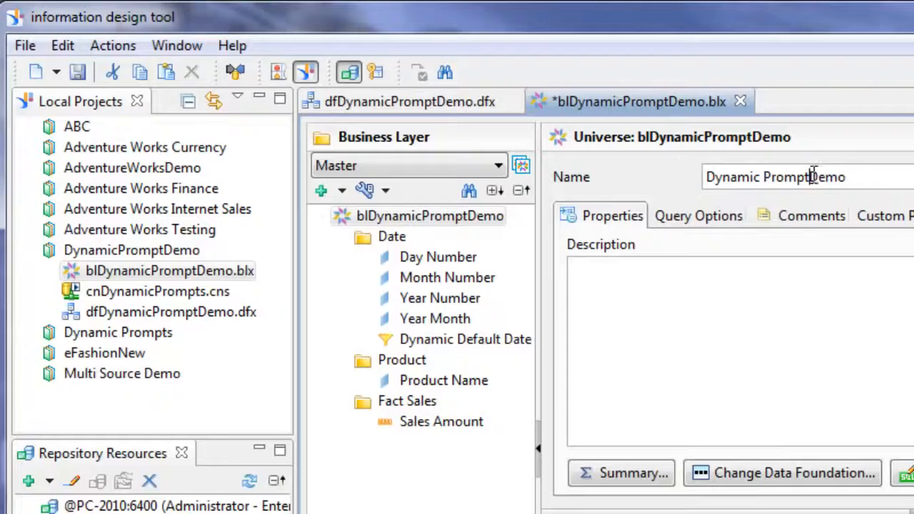
left_click(813, 177)
left_click(888, 179)
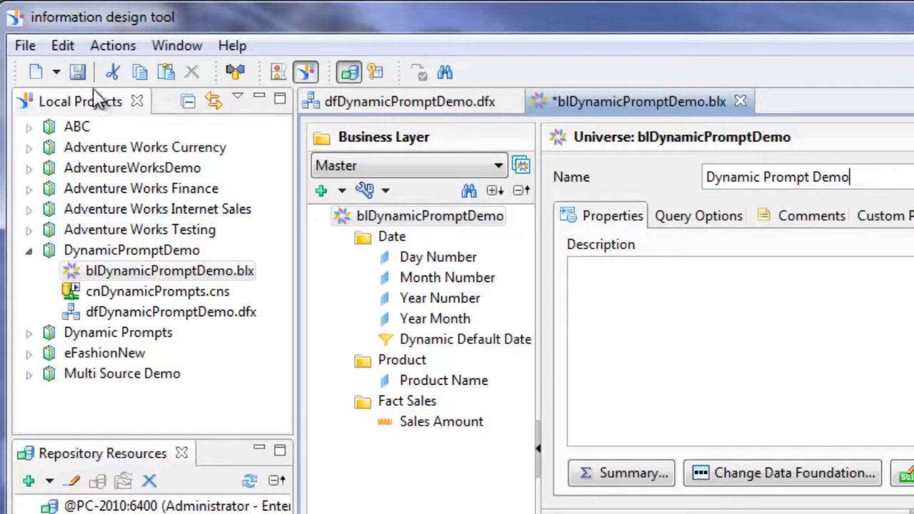
left_click(77, 72)
Publish blDynamicPromptDemo.blx to a repository, skipping the integrity check and keeping the default repository folder.
left_click(152, 273)
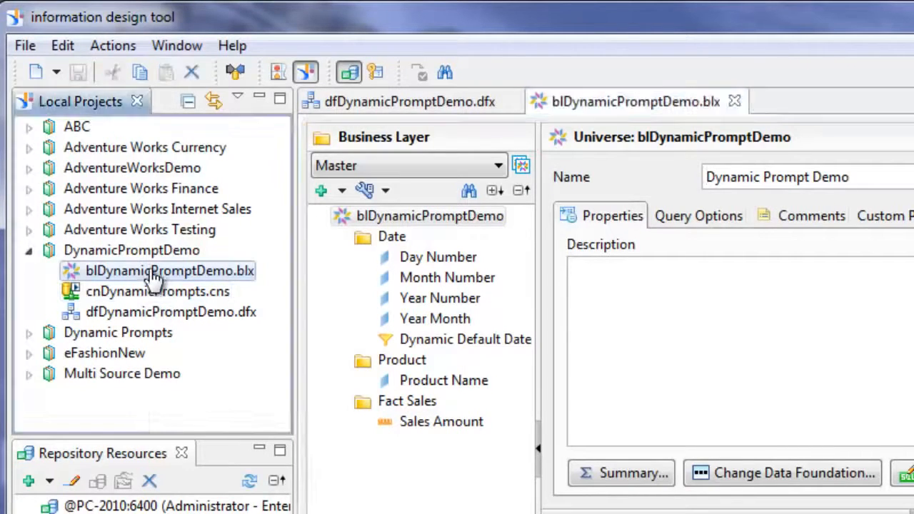
right_click(154, 276)
mouse_move(357, 474)
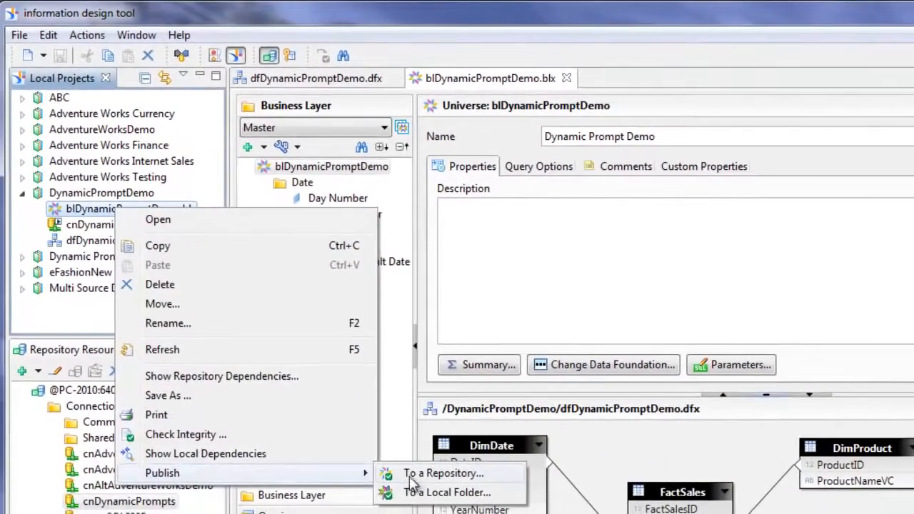
left_click(415, 475)
left_click(568, 417)
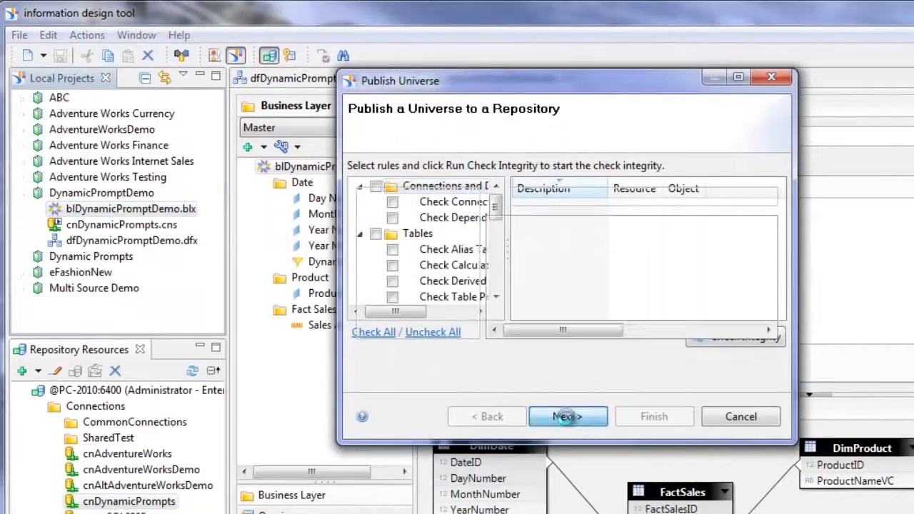
left_click(628, 422)
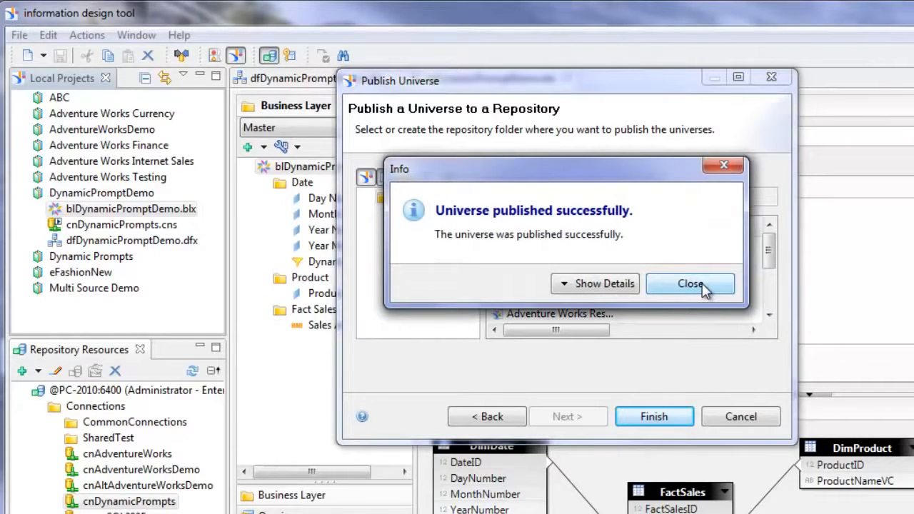
Dismiss the publishing confirmation, switch to BI launch pad and open the Web Intelligence application.
left_click(690, 284)
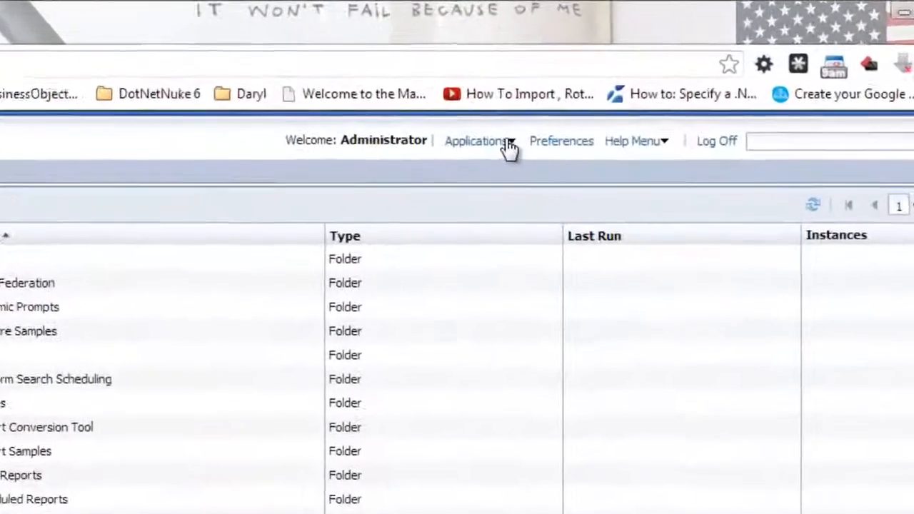
left_click(599, 94)
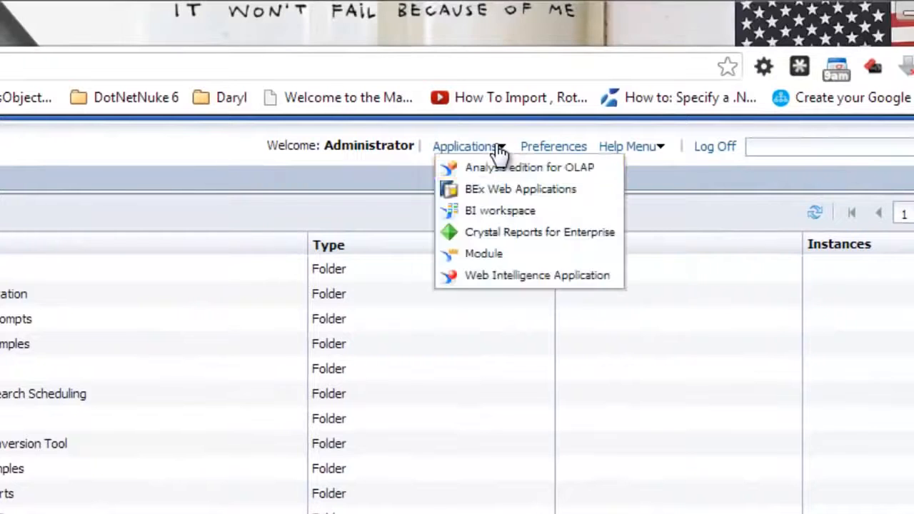
left_click(534, 275)
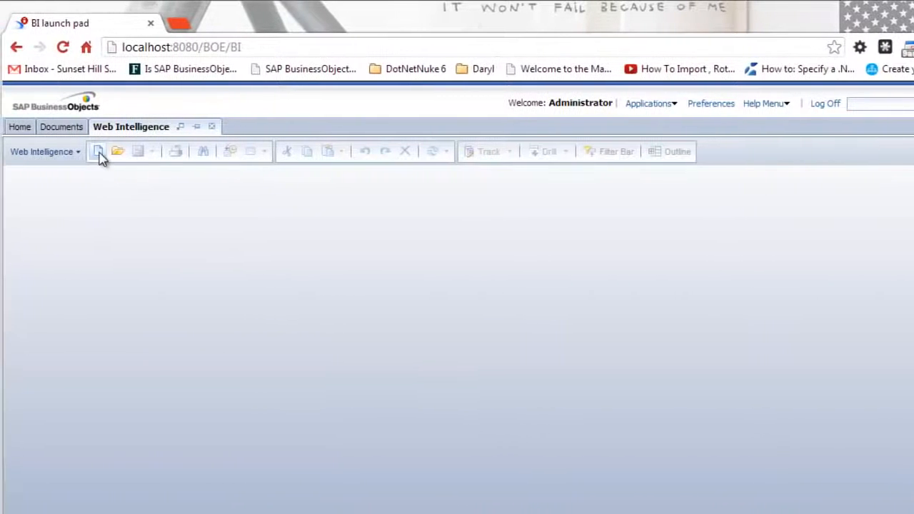
Create a new Web Intelligence document with the Dynamic Prompt Demo.unx universe as its data source.
left_click(99, 154)
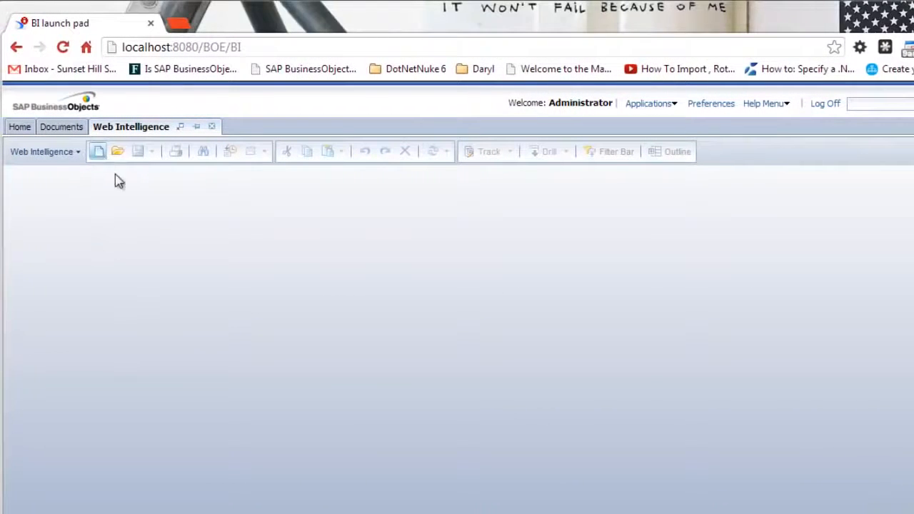
left_click(434, 286)
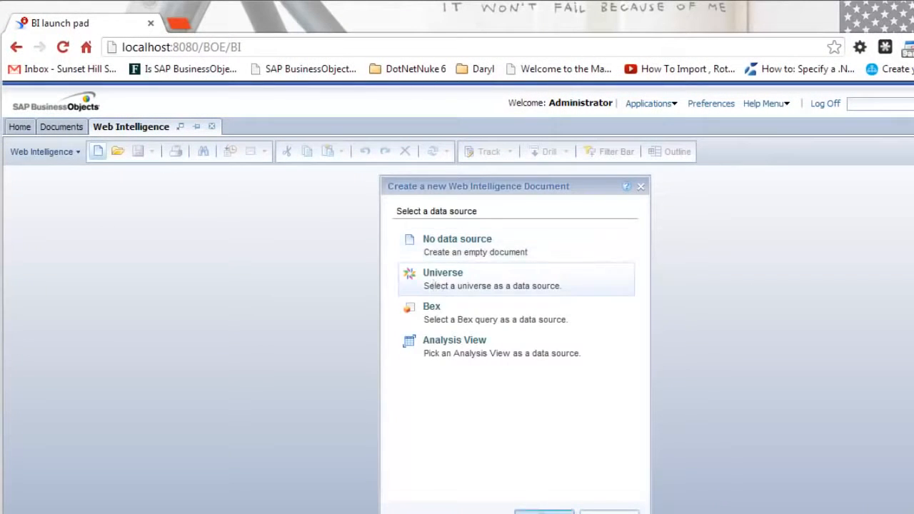
left_click(532, 511)
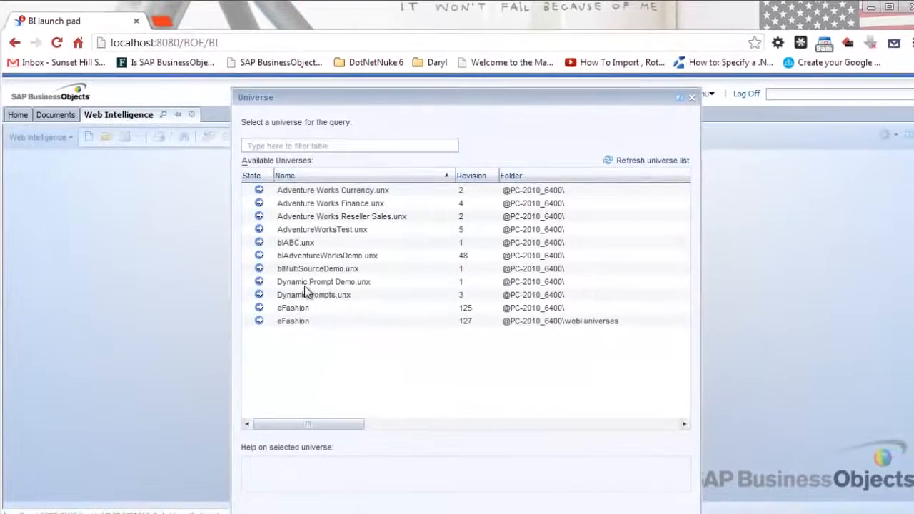
left_click(305, 285)
left_click_drag(382, 96, 372, 42)
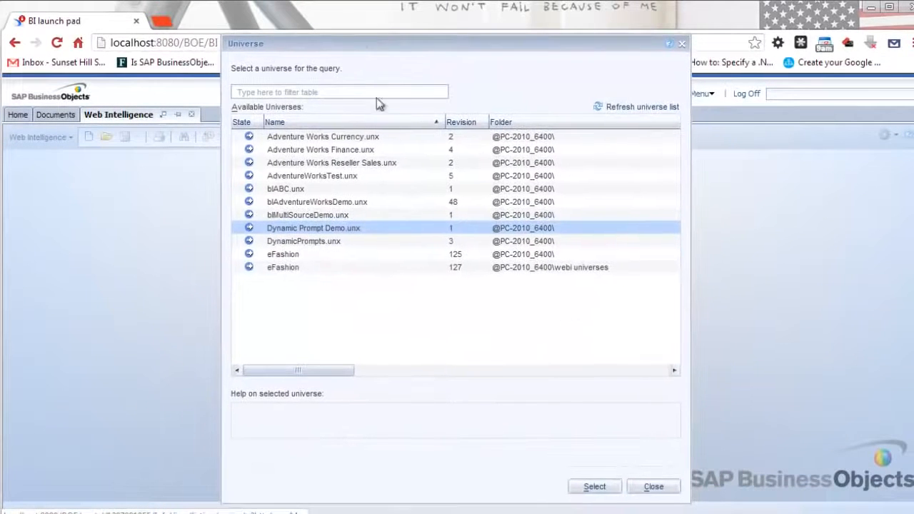
left_click(593, 487)
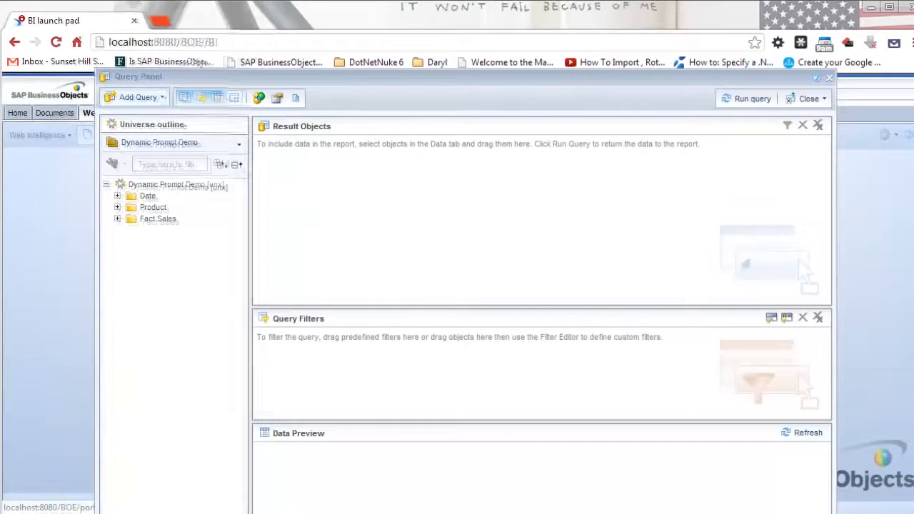
Add Product Name, Year Month and Sales Amount as result objects, without any query filter, and run the query.
left_click_drag(338, 76, 321, 30)
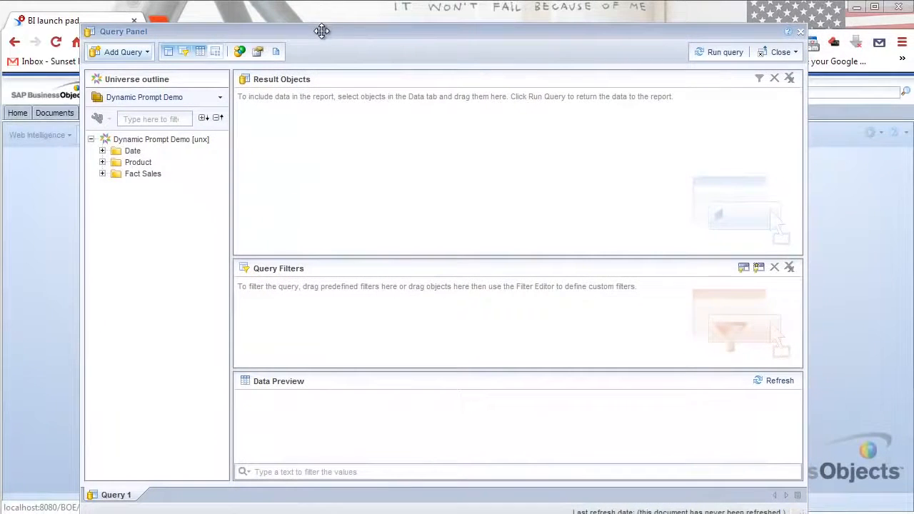
left_click(102, 150)
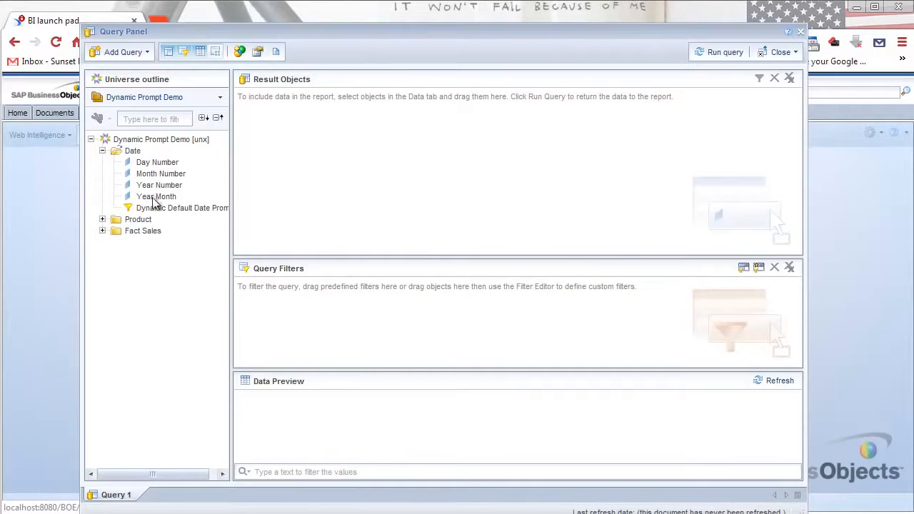
left_click(102, 219)
left_click_drag(151, 238, 335, 136)
left_click_drag(155, 197, 373, 133)
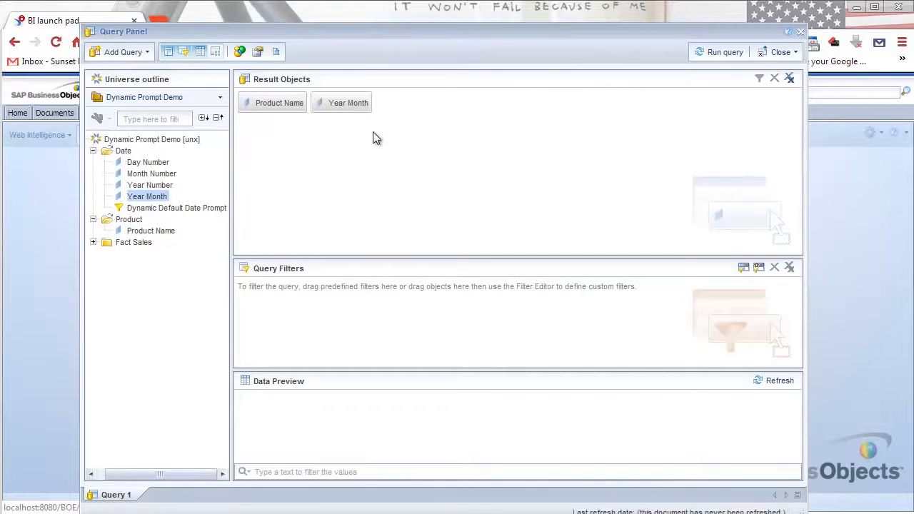
left_click(92, 243)
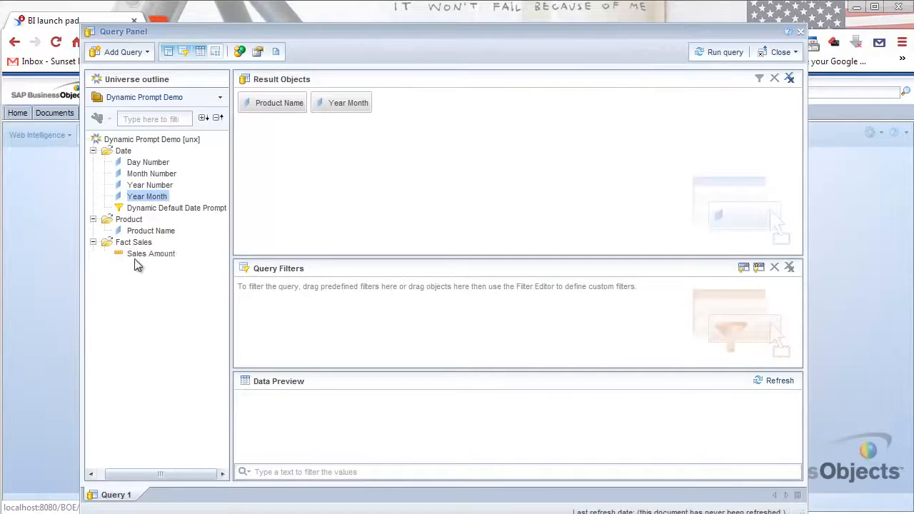
left_click_drag(151, 253, 420, 143)
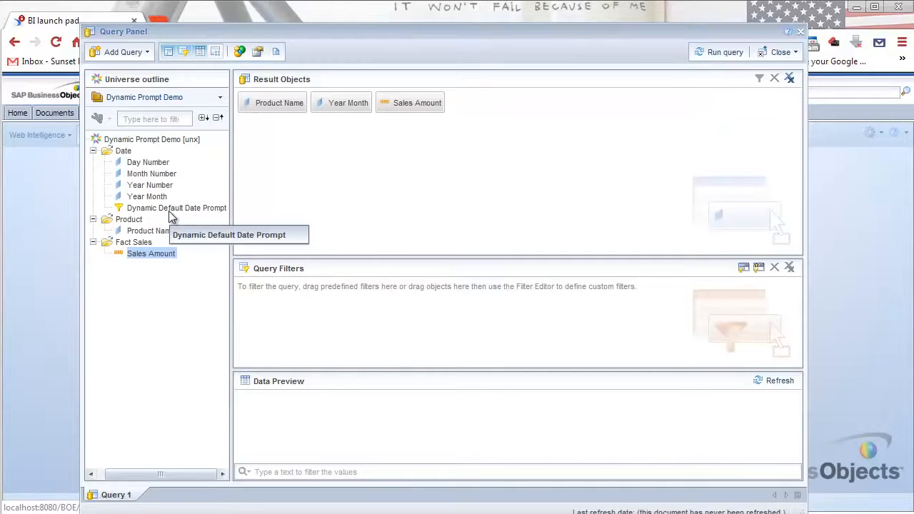
left_click(720, 56)
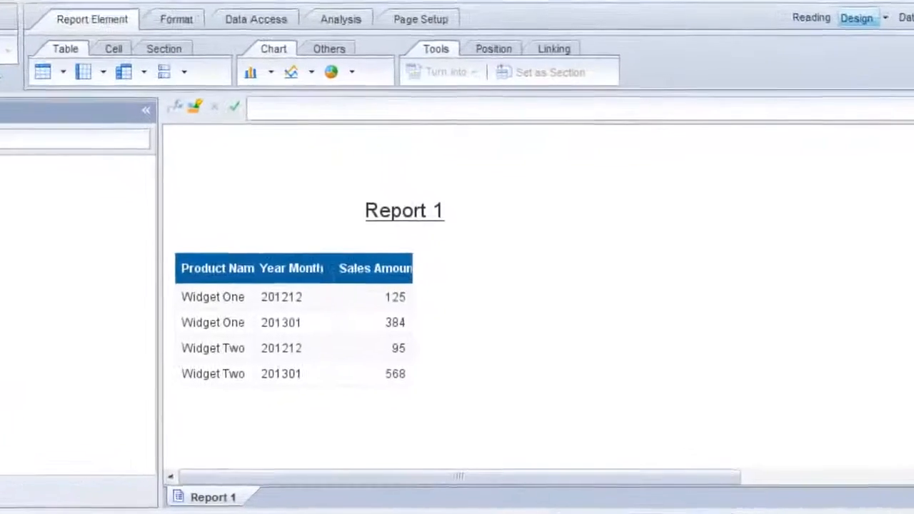
Widen the Product Name, Year Month and Sales Amount columns of the report table so their headers fit.
left_click(255, 269)
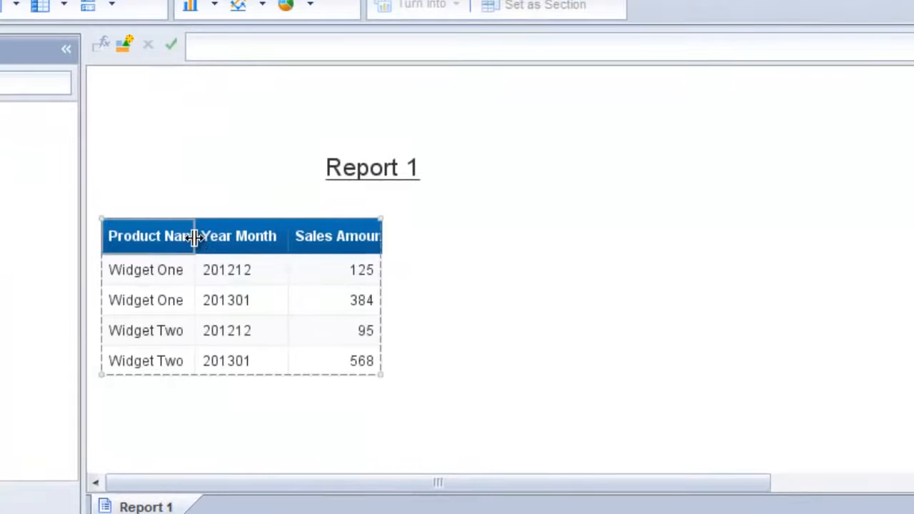
left_click_drag(195, 237, 228, 237)
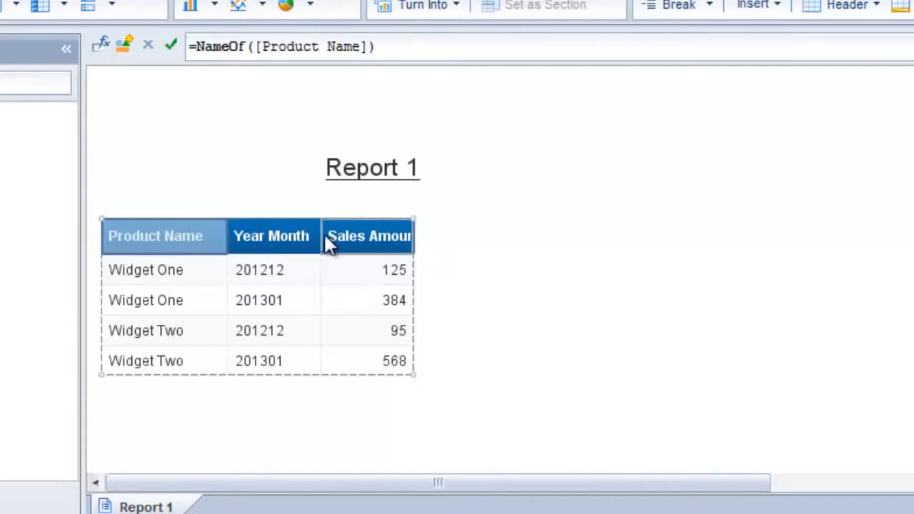
left_click_drag(320, 237, 333, 237)
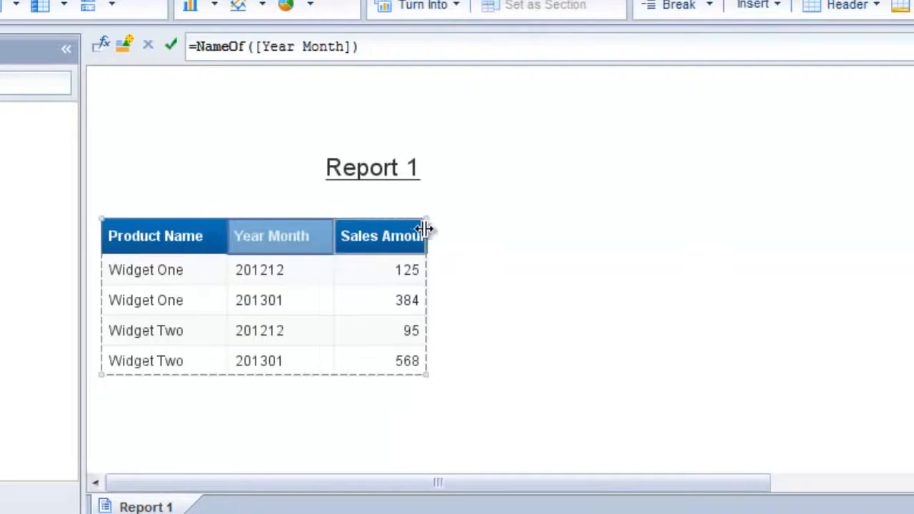
left_click(426, 240)
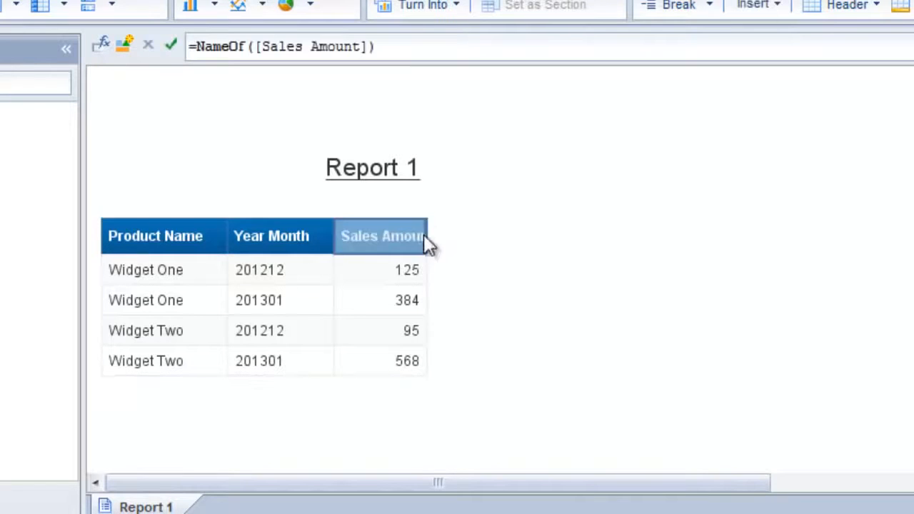
left_click_drag(427, 237, 457, 237)
left_click(570, 255)
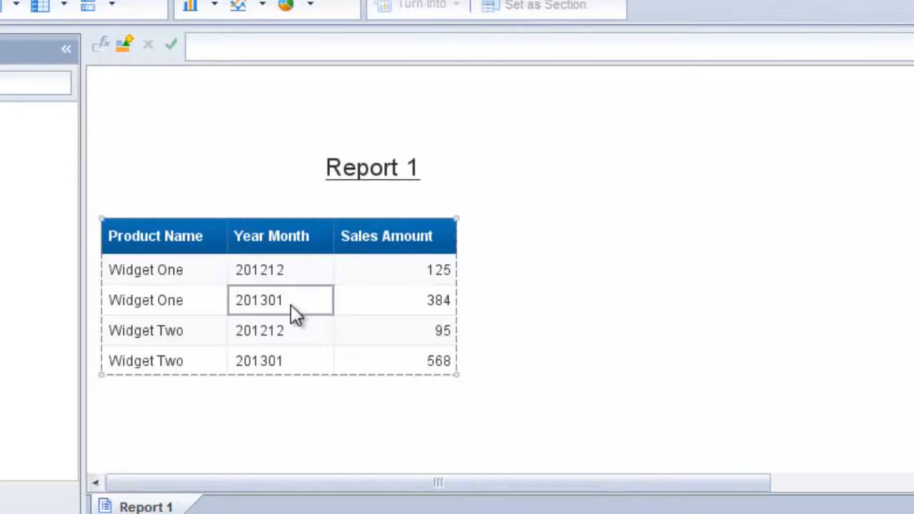
Edit the data provider and add the Dynamic Default Date Prompt from the Date folder to the query filters.
left_click(212, 177)
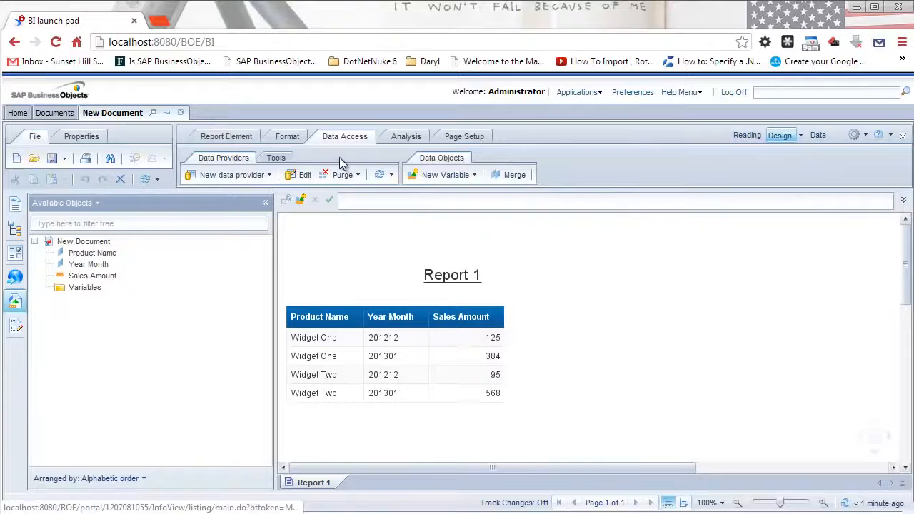
left_click(297, 176)
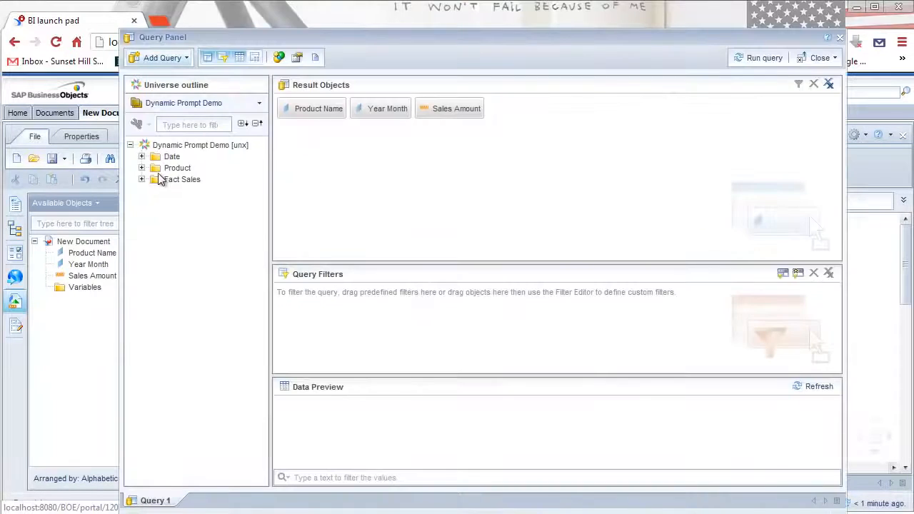
left_click(141, 156)
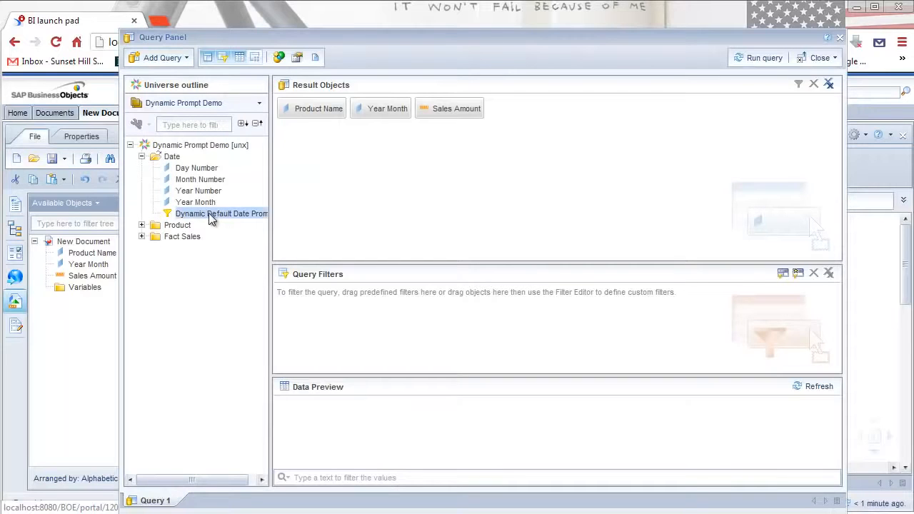
left_click_drag(209, 219, 368, 307)
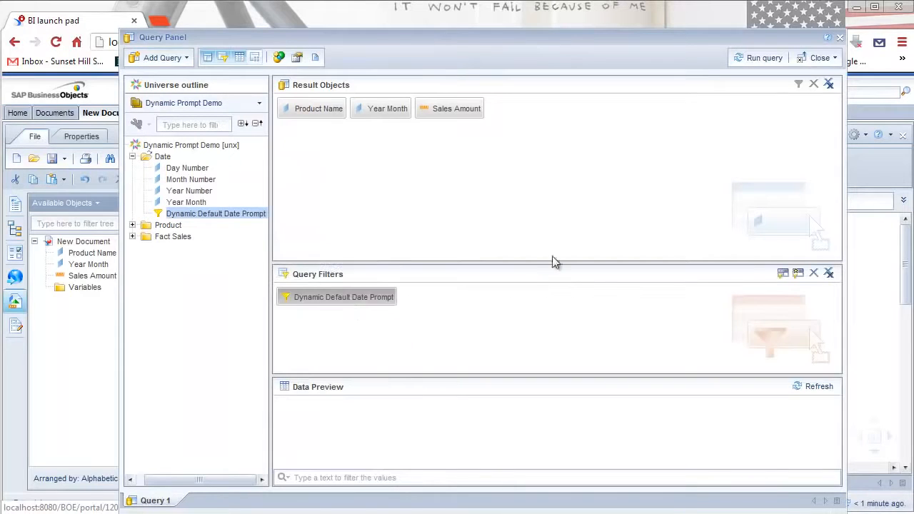
Run the filtered query, refreshing the prompt's list of values and selecting 201301 as the period.
left_click(742, 62)
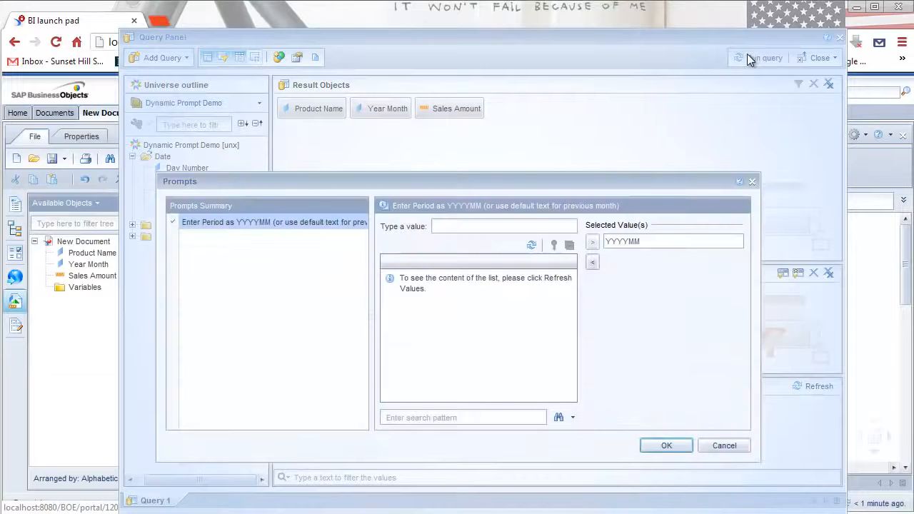
left_click(532, 245)
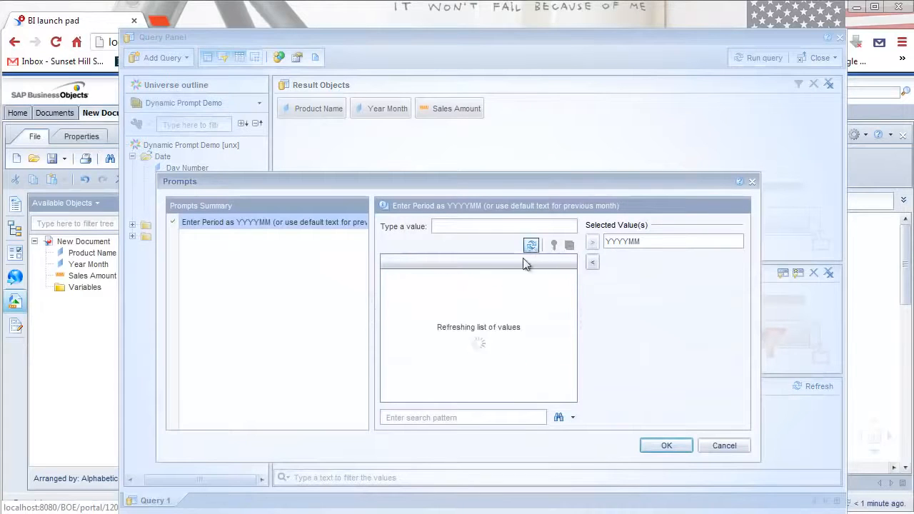
left_click(398, 288)
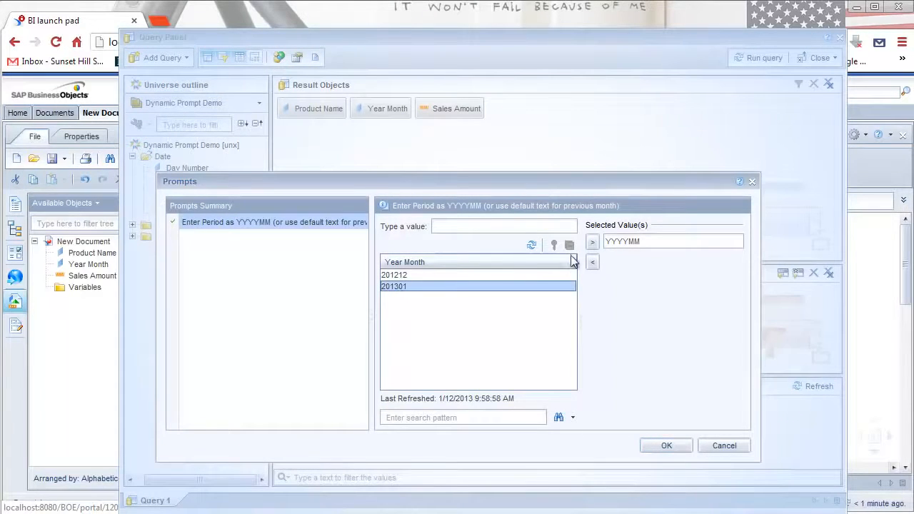
left_click(592, 244)
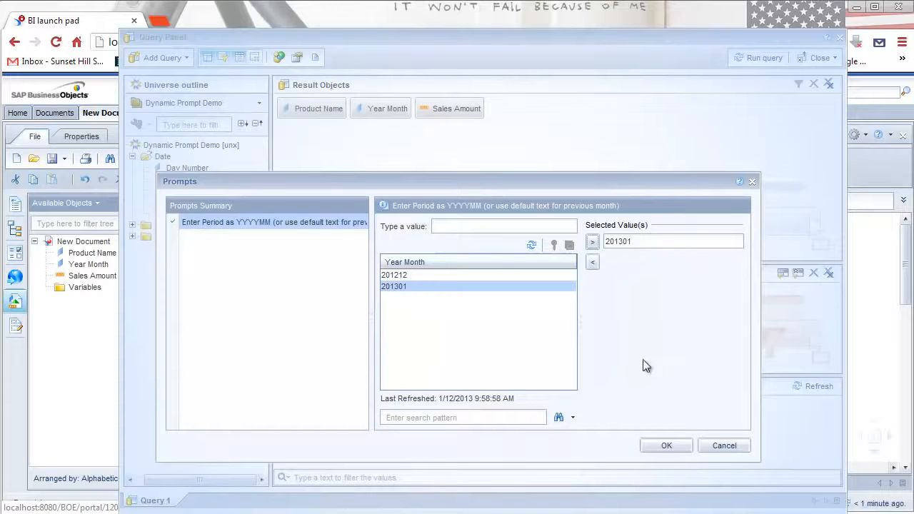
left_click(665, 444)
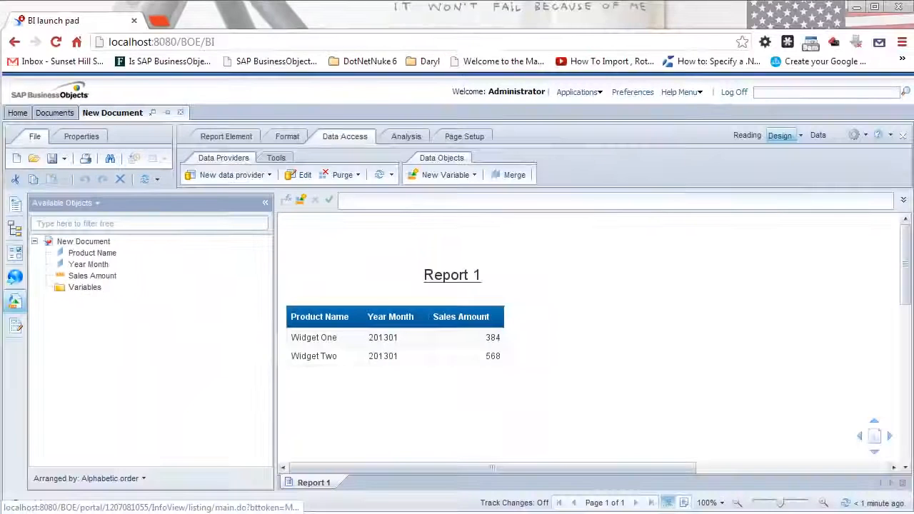
Refresh the report data, accepting the default prompt value YYYYMM for the previous month.
left_click(146, 180)
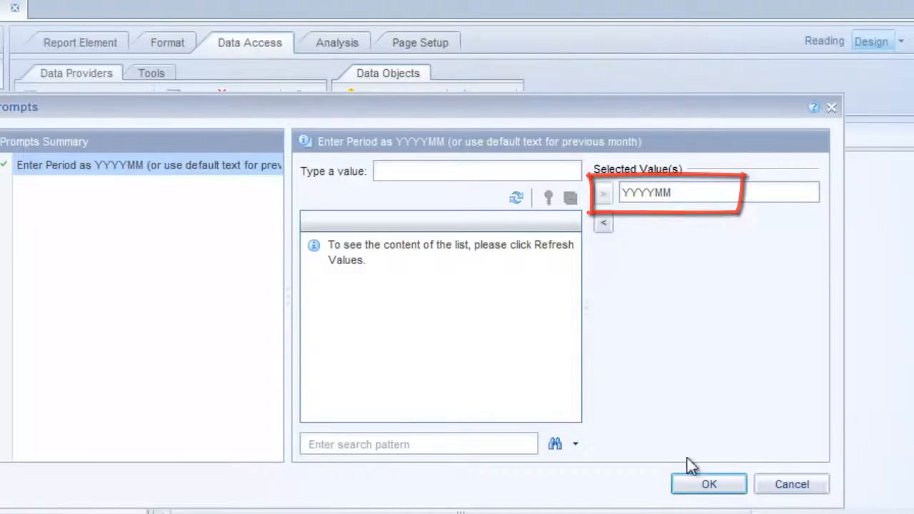
left_click(707, 486)
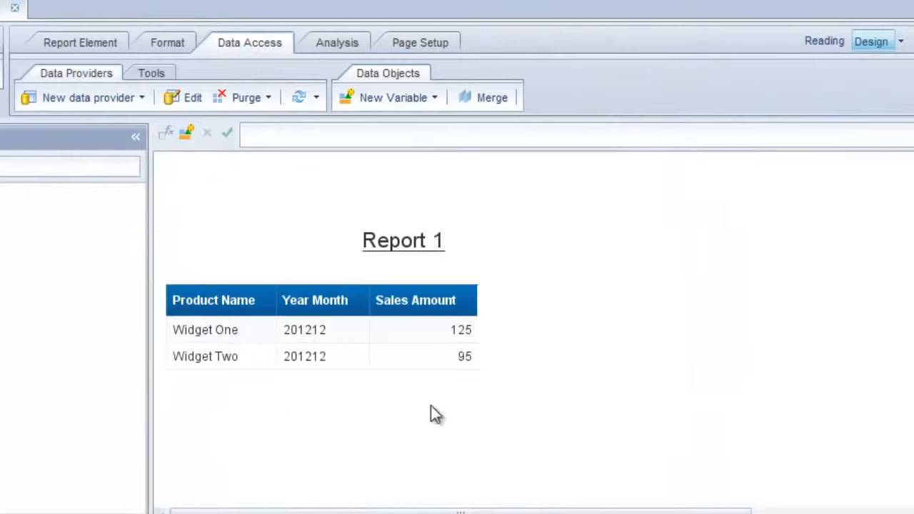
left_click(312, 338)
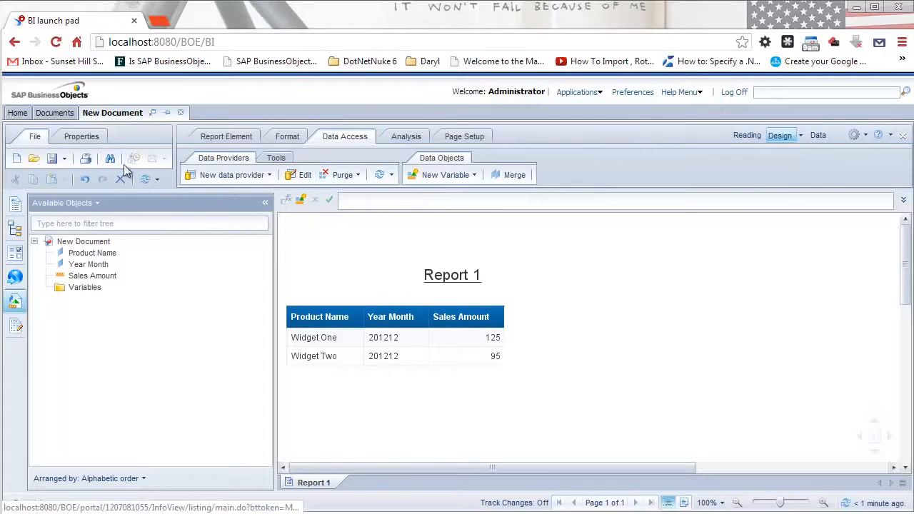
Save the document as Dynamic Prompt Sample in the Scheduled Reports public folder.
left_click(54, 160)
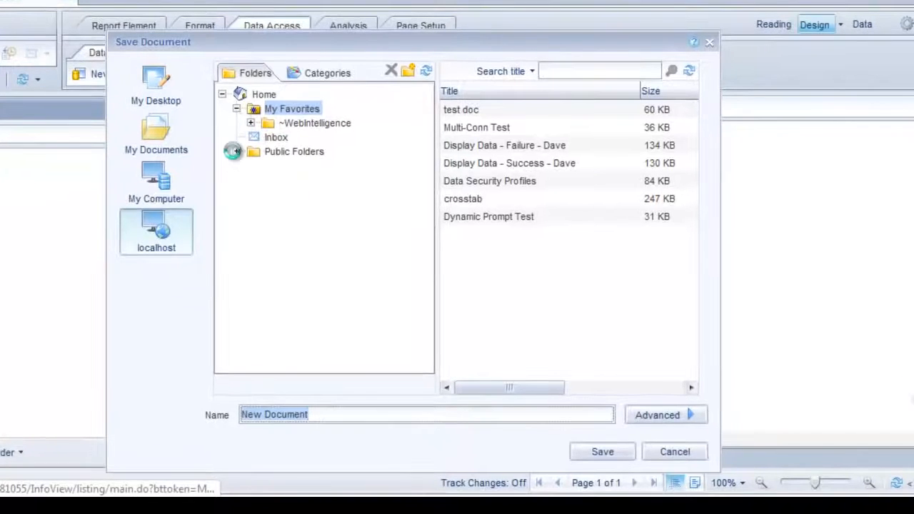
left_click(236, 151)
left_click(325, 311)
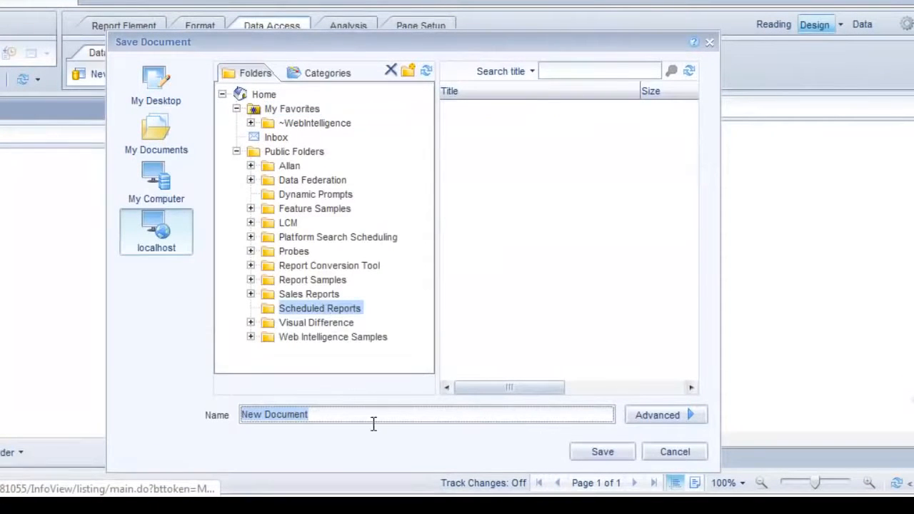
type("Dynamic Prompt Sample")
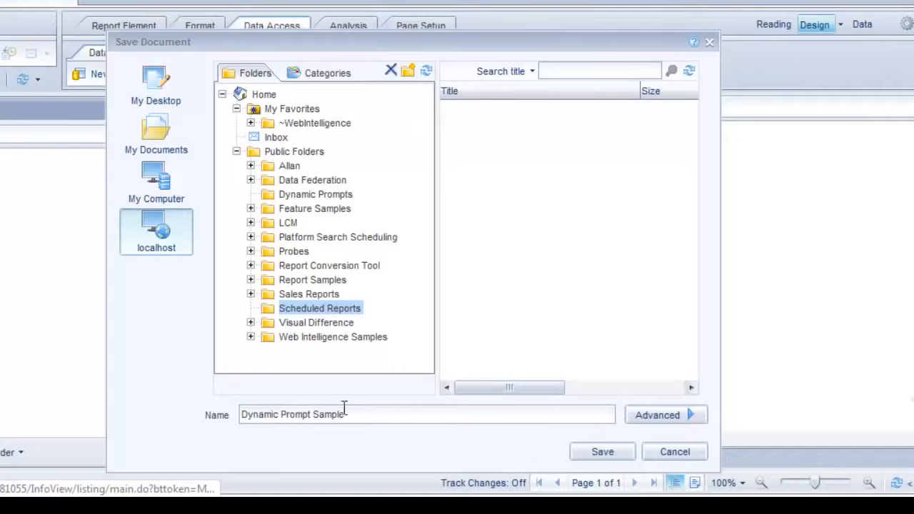
left_click(602, 452)
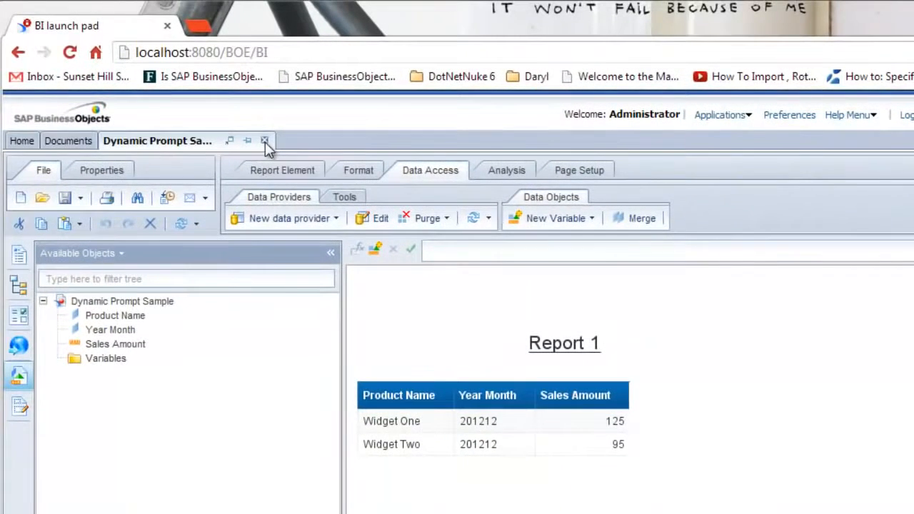
Close the report and schedule Dynamic Prompt Sample from the Scheduled Reports folder, keeping the default YYYYMM prompt value.
left_click(180, 64)
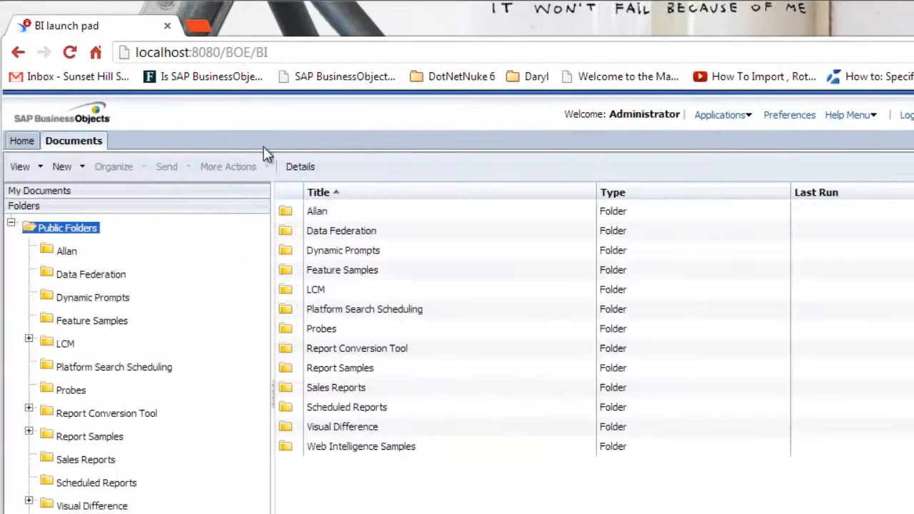
left_click(98, 485)
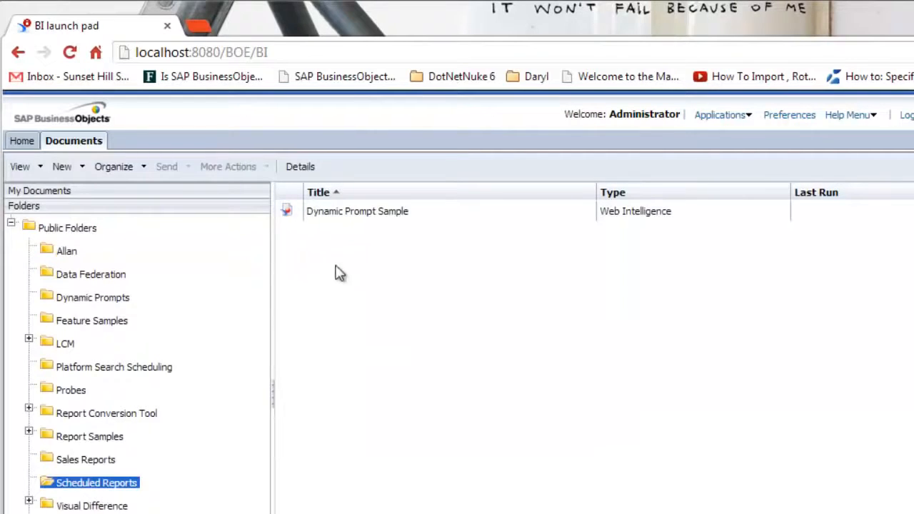
left_click(371, 217)
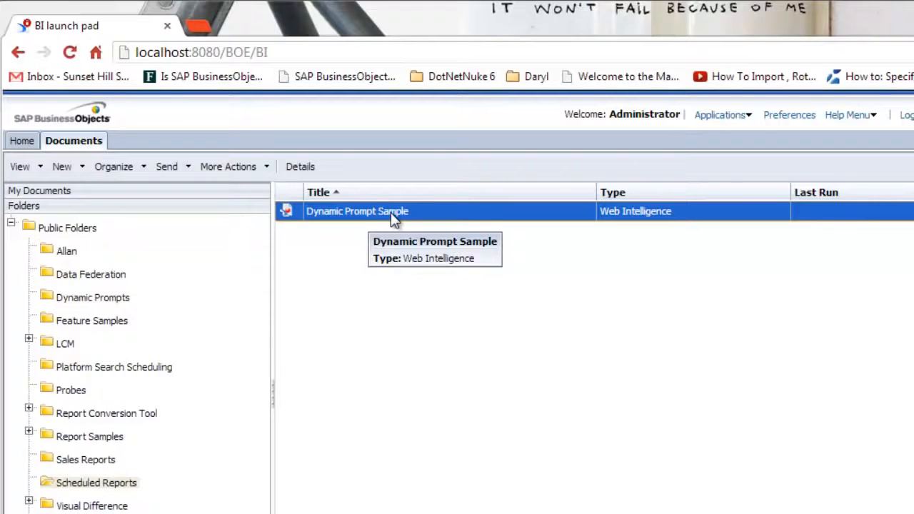
right_click(393, 219)
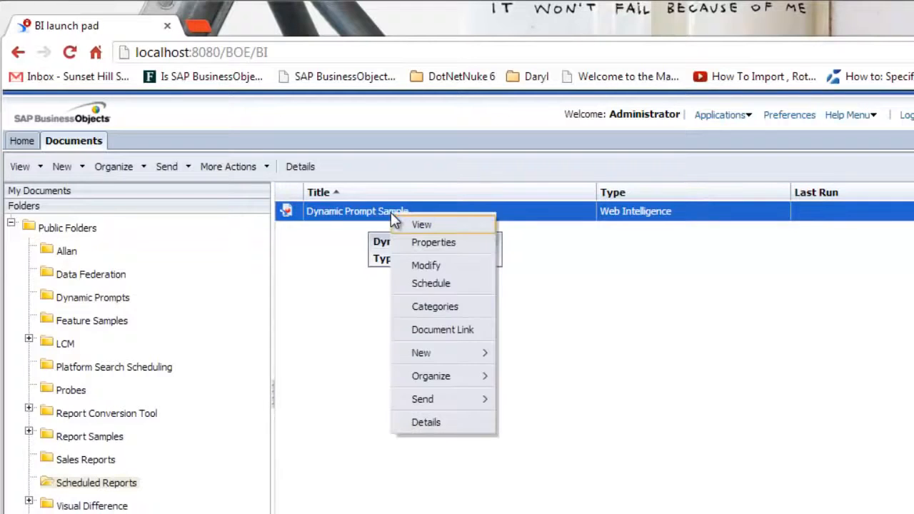
left_click(426, 286)
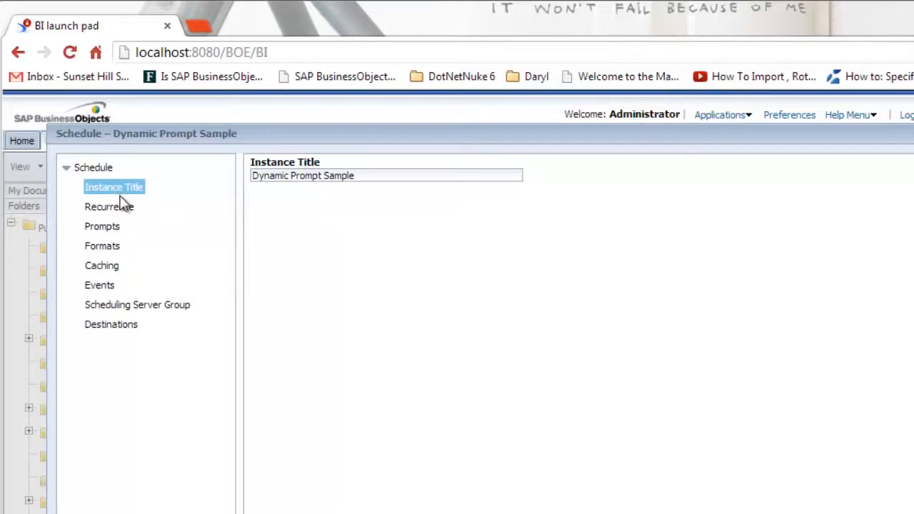
left_click(104, 228)
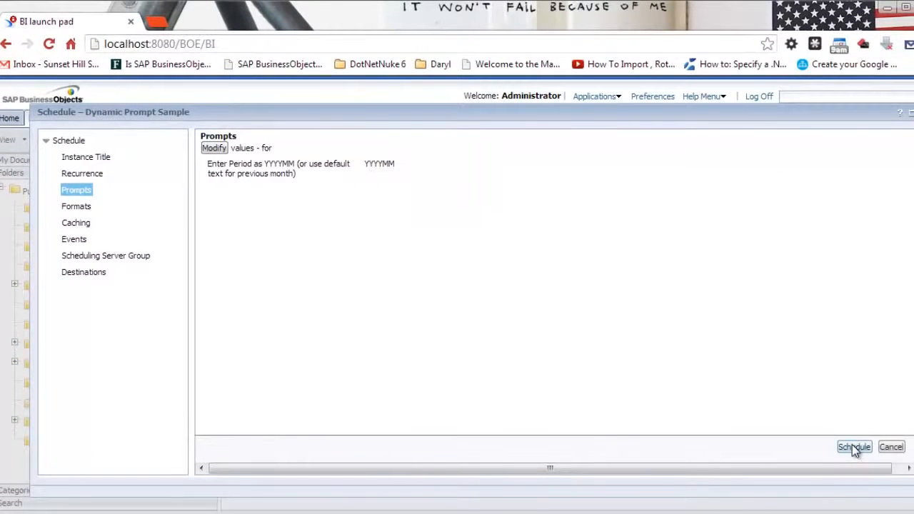
left_click(855, 447)
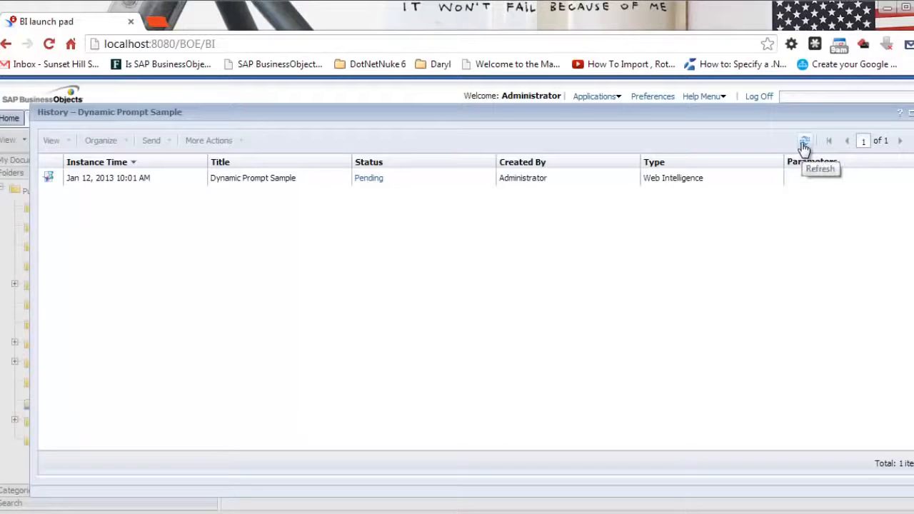
Refresh the history to check the scheduled run's status, and view the latest instance of Dynamic Prompt Sample.
left_click(805, 146)
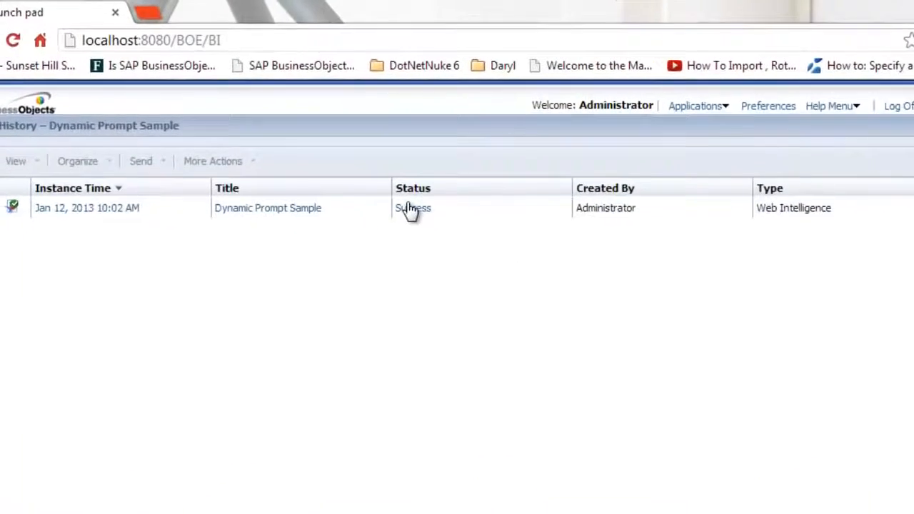
mouse_move(389, 179)
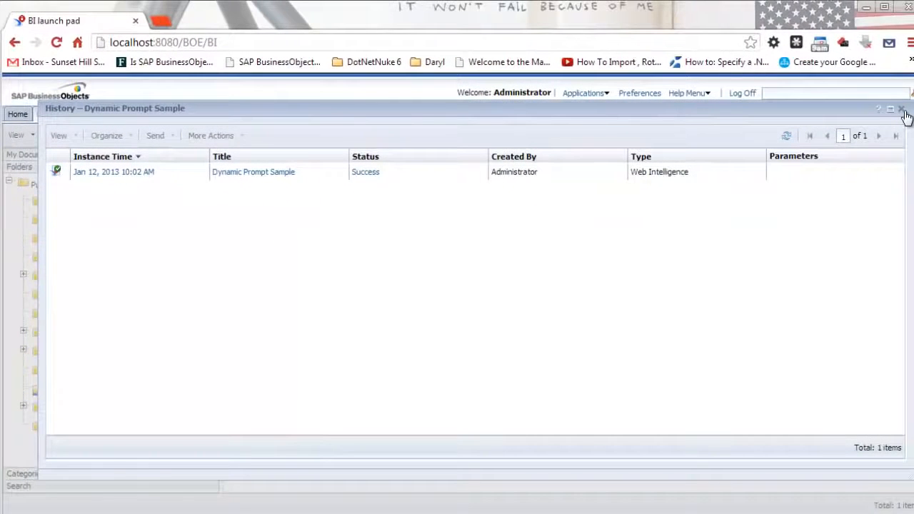
left_click(902, 110)
left_click(283, 174)
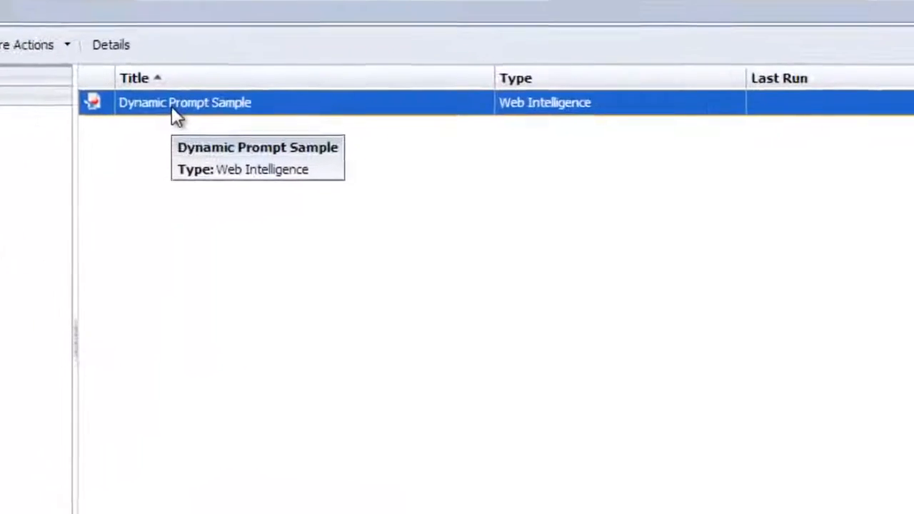
right_click(171, 105)
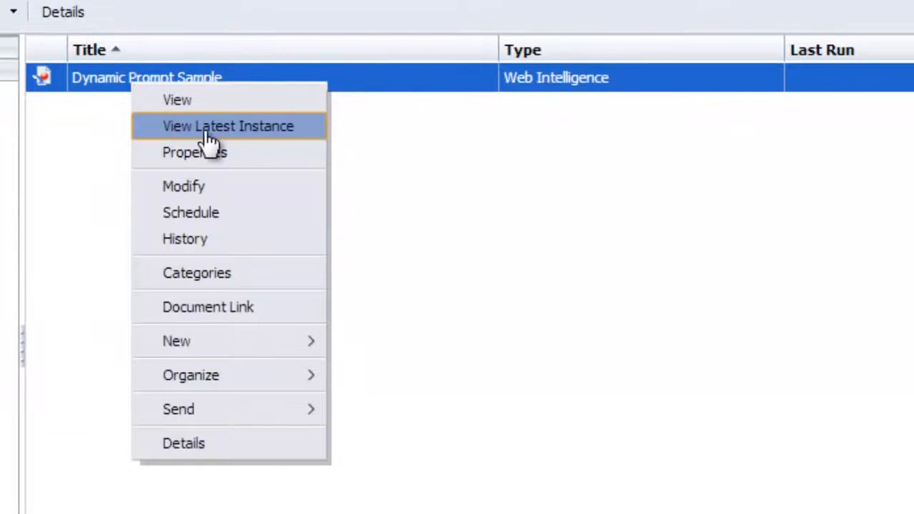
left_click(207, 131)
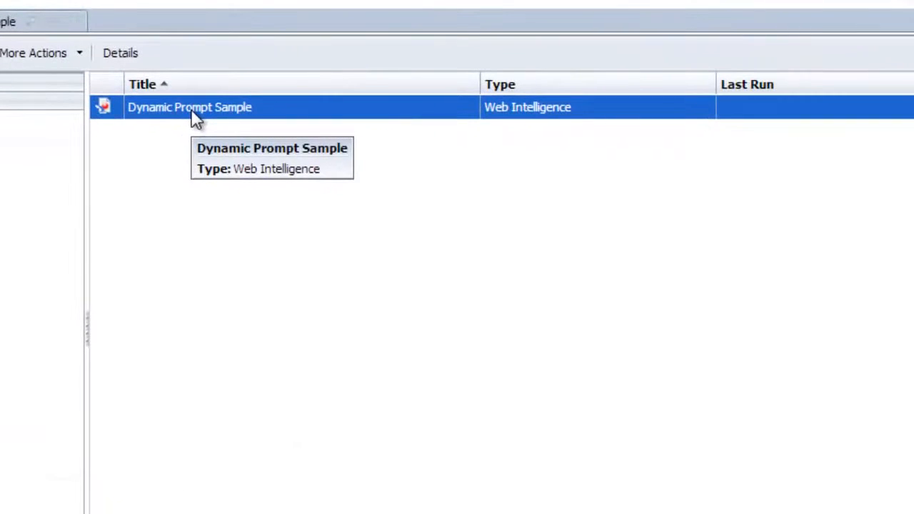
Start another schedule for Dynamic Prompt Sample and set its recurrence to Monthly.
right_click(191, 113)
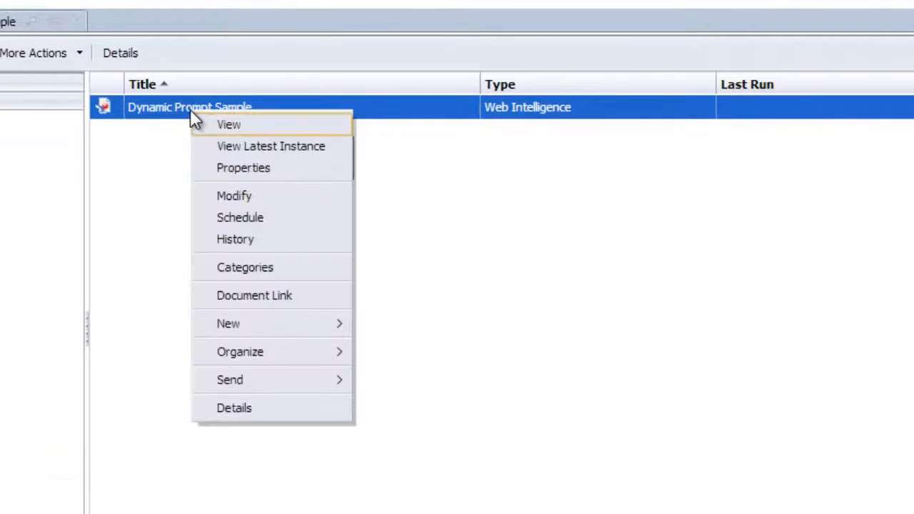
left_click(241, 220)
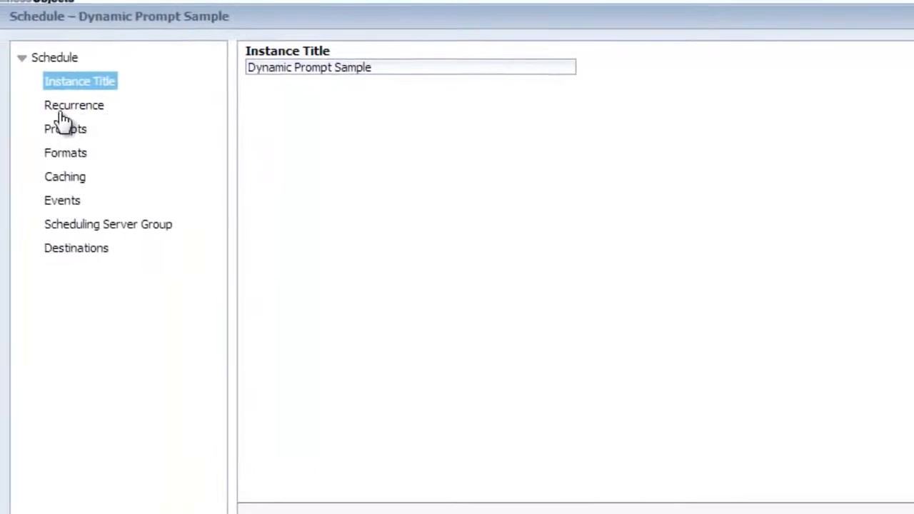
left_click(62, 113)
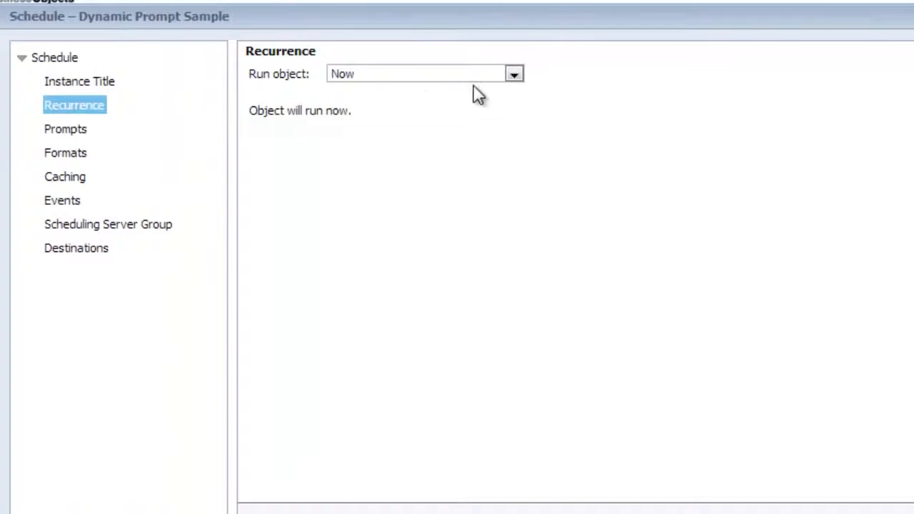
left_click(514, 74)
left_click(379, 161)
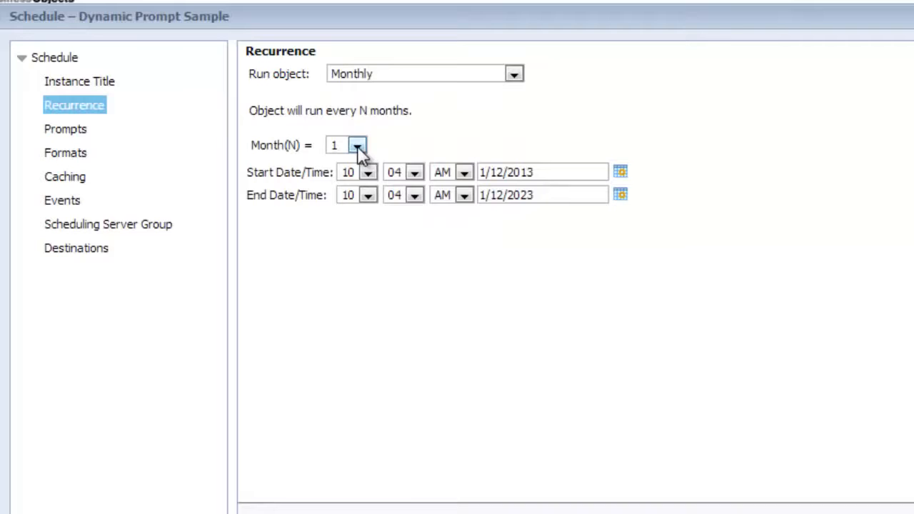
Set the monthly schedule to start at 06:00 AM on 2/1/2013, submit it and close the history.
left_click(368, 174)
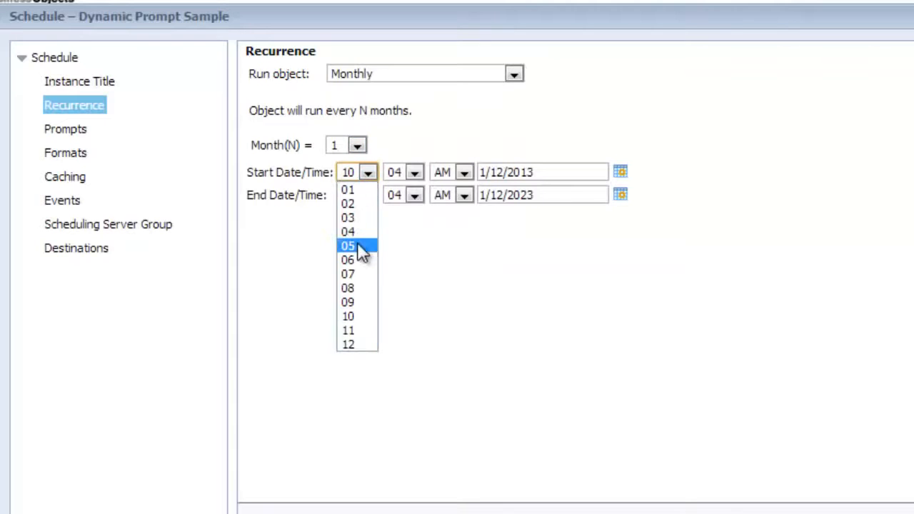
left_click(365, 260)
left_click(415, 172)
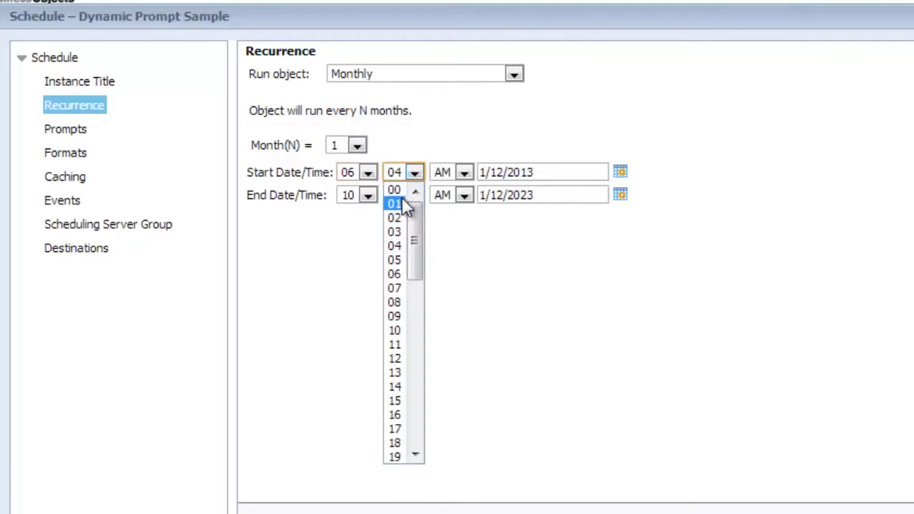
left_click(404, 189)
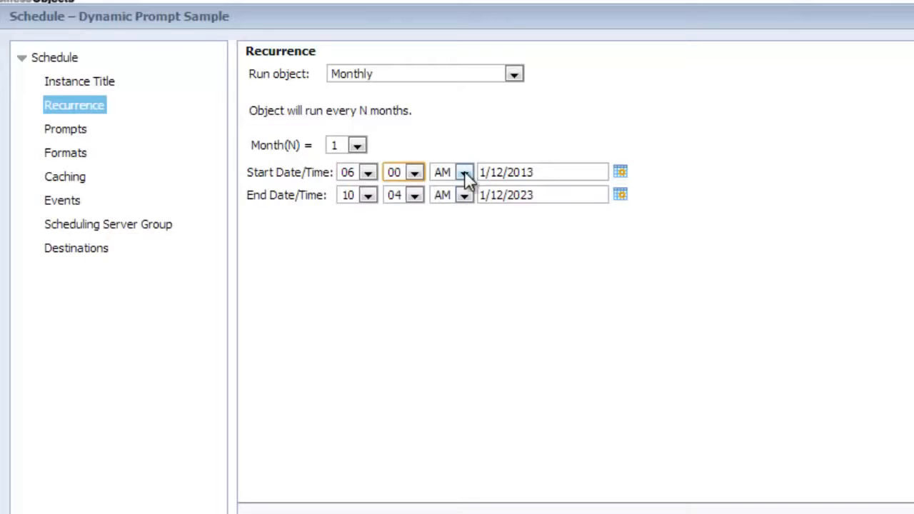
left_click(621, 173)
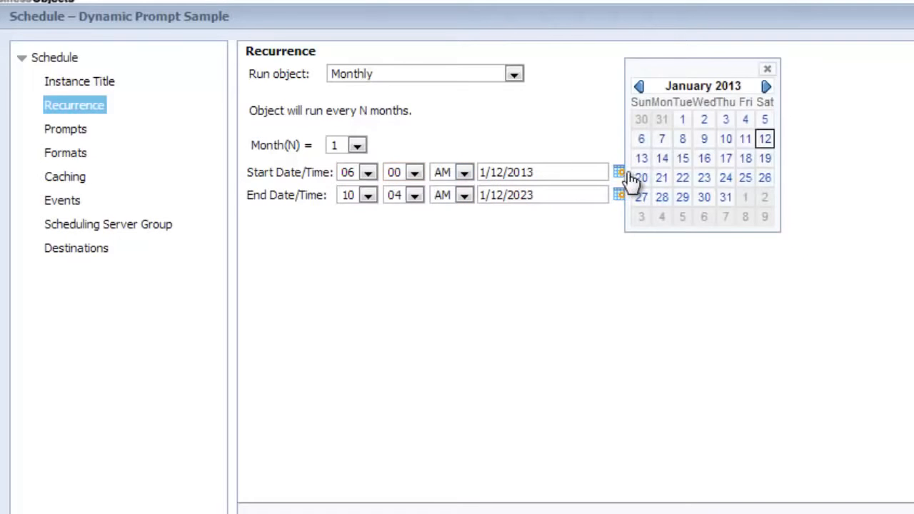
left_click(766, 86)
left_click(745, 120)
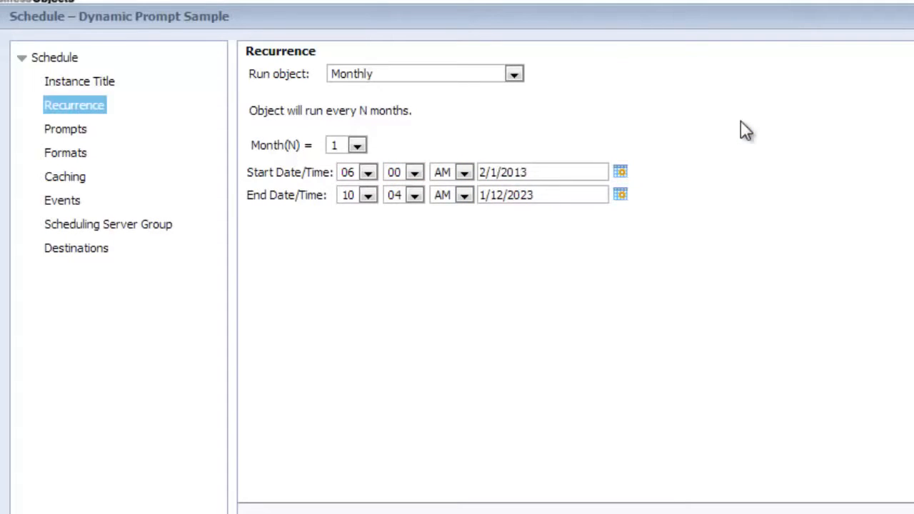
left_click(562, 196)
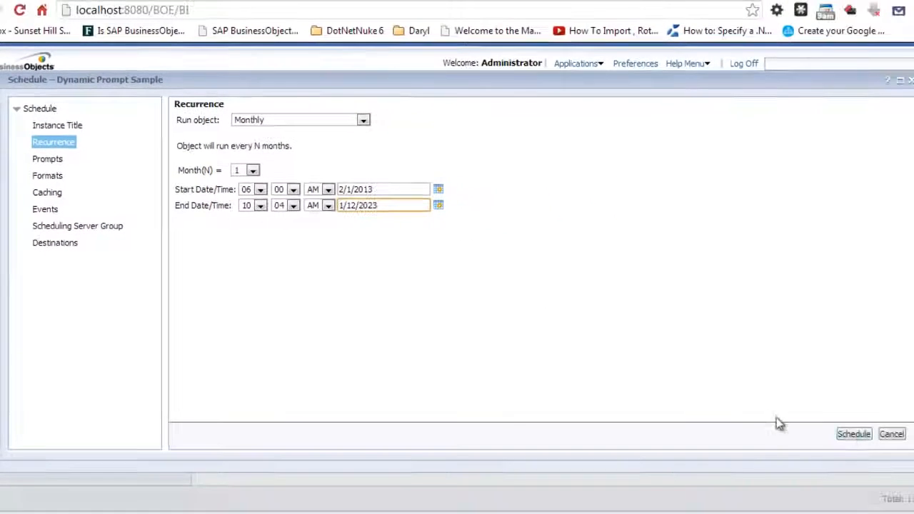
left_click(854, 433)
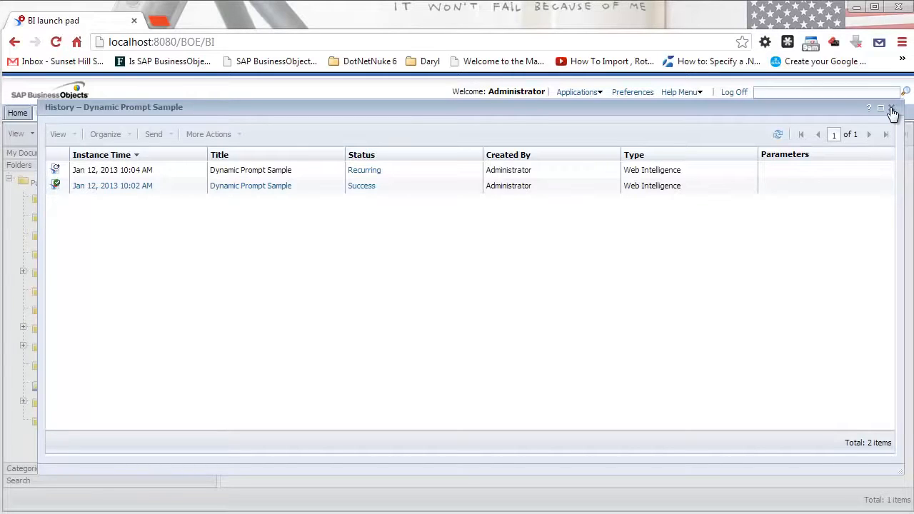
left_click(892, 108)
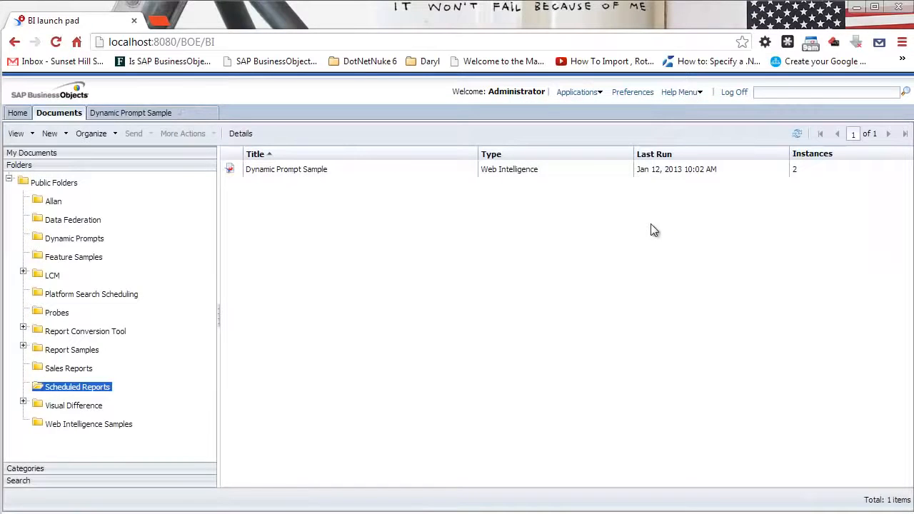